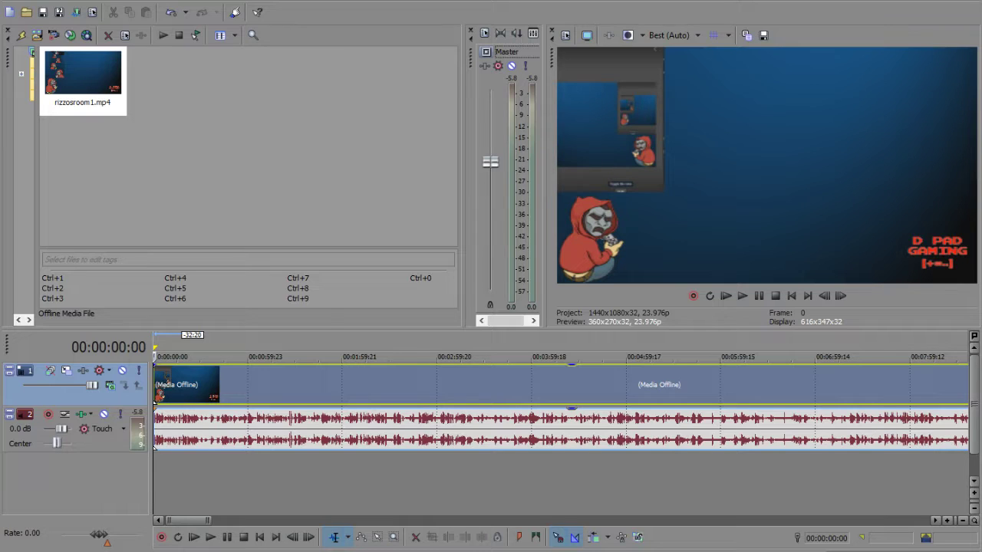
# - Switch to the browser and open the Rizzo's Room group from the Minds channel page
pyautogui.hotkey('alt', 'Tab')
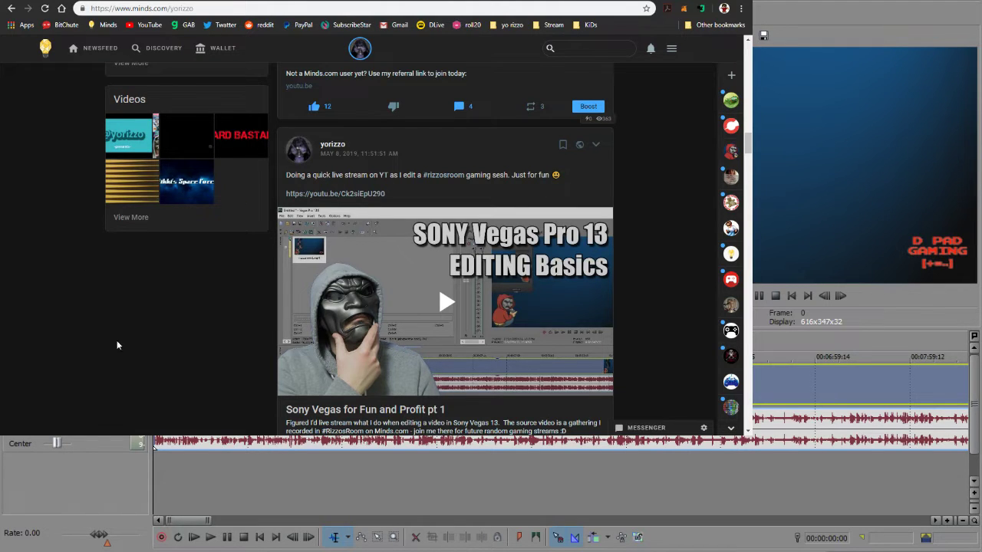
pyautogui.scroll(20, 257, 353)
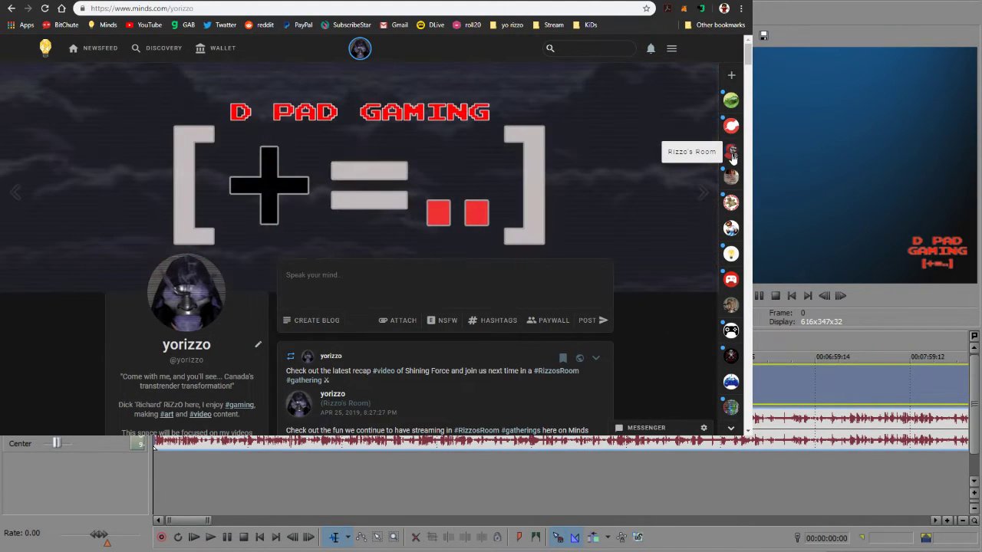
pyautogui.click(732, 152)
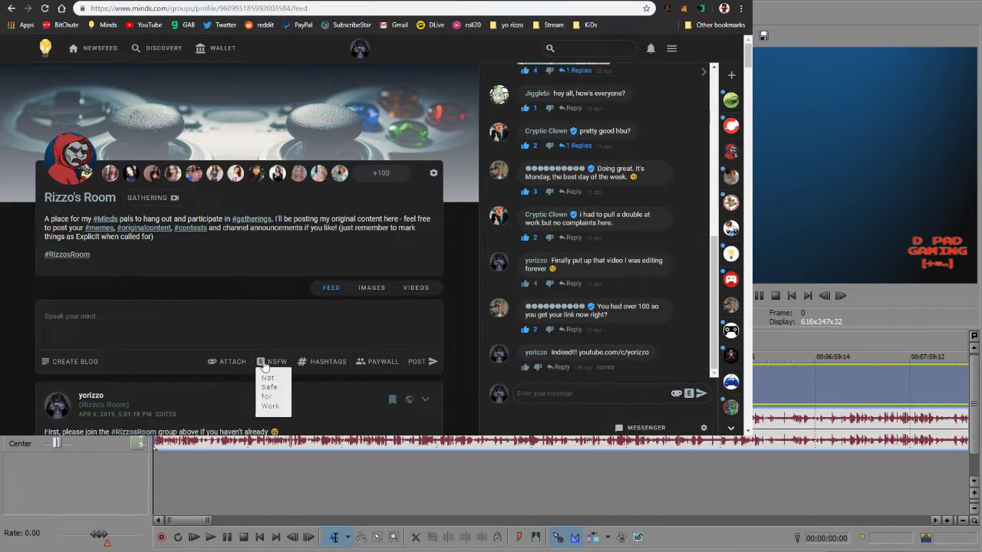
# - Look through the posts in the Rizzo's Room feed and return to the group's header
pyautogui.scroll(-4, 465, 339)
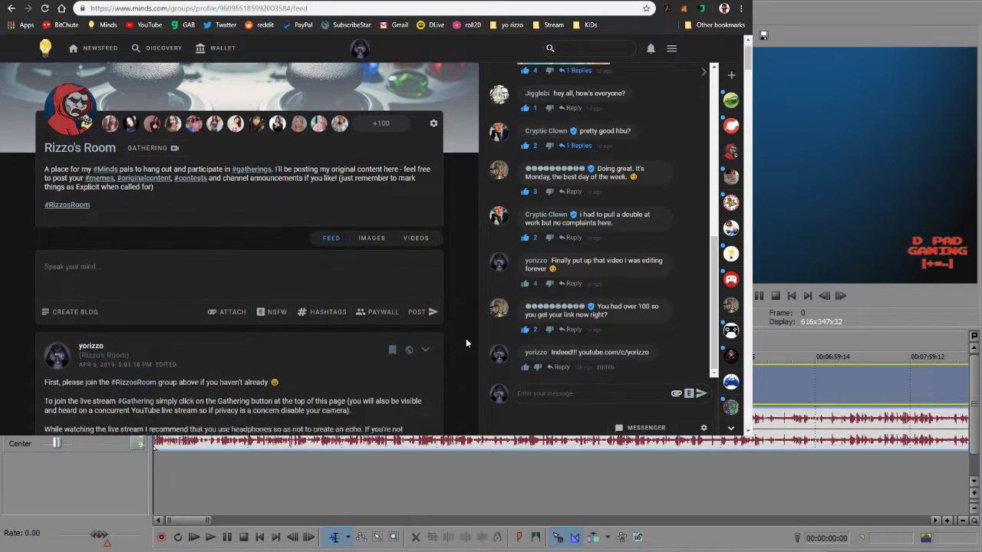
pyautogui.scroll(-4, 463, 355)
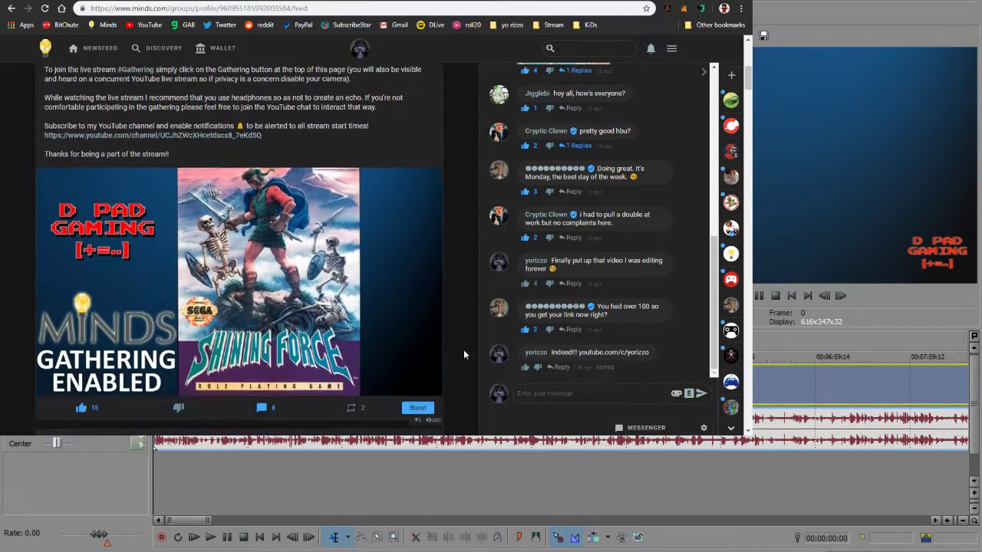
pyautogui.scroll(1, 464, 351)
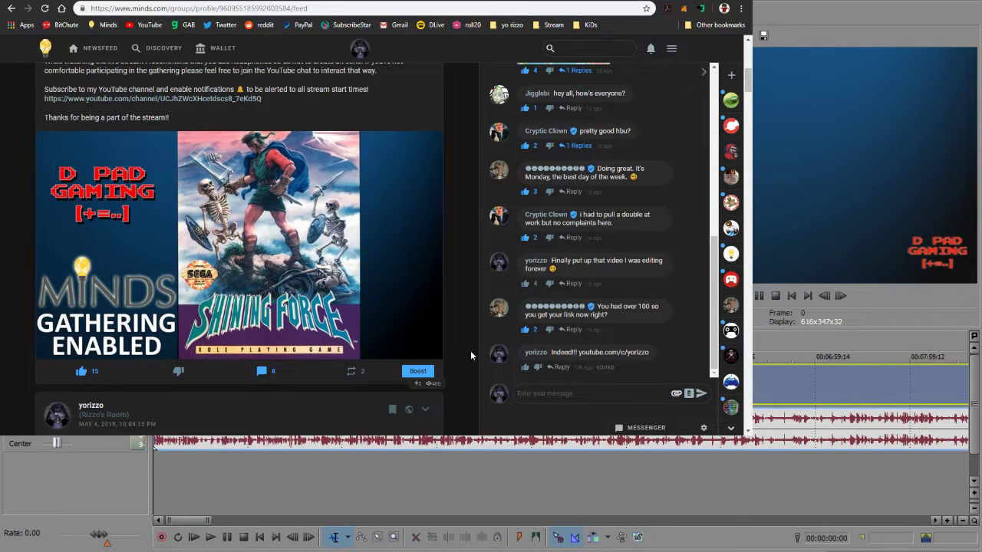
pyautogui.scroll(-3, 469, 351)
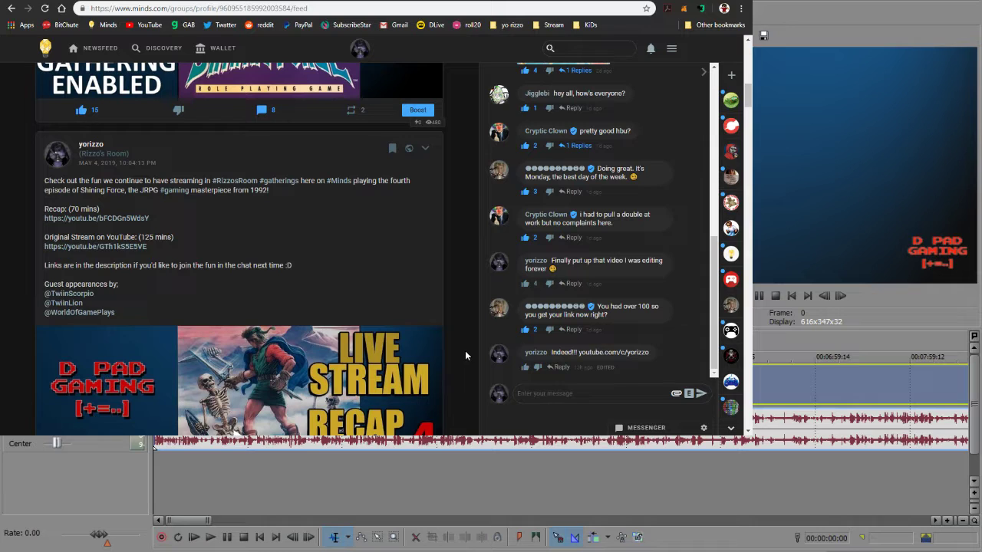
pyautogui.scroll(-1, 465, 355)
pyautogui.scroll(-2, 463, 357)
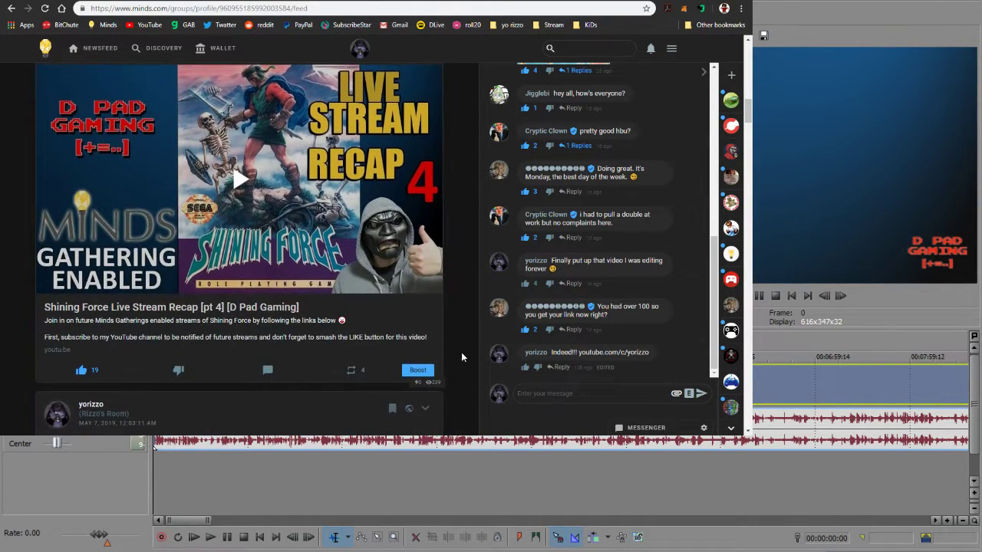
pyautogui.scroll(-1, 461, 355)
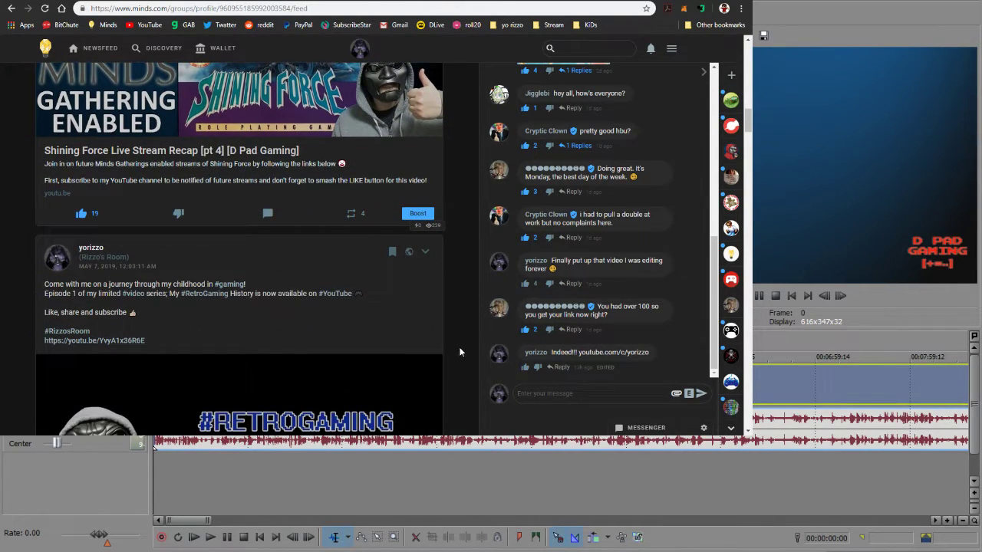
pyautogui.scroll(-5, 460, 351)
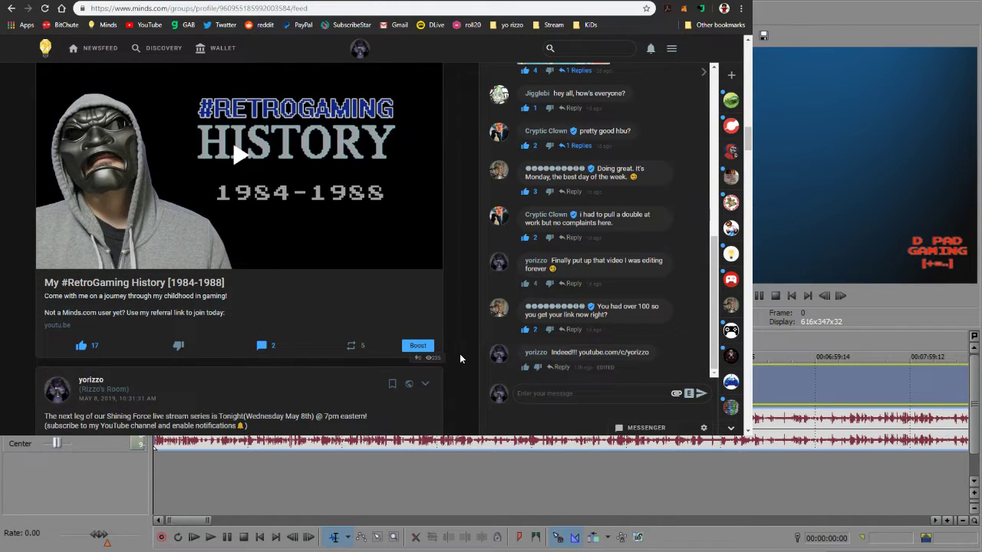
pyautogui.scroll(10, 459, 354)
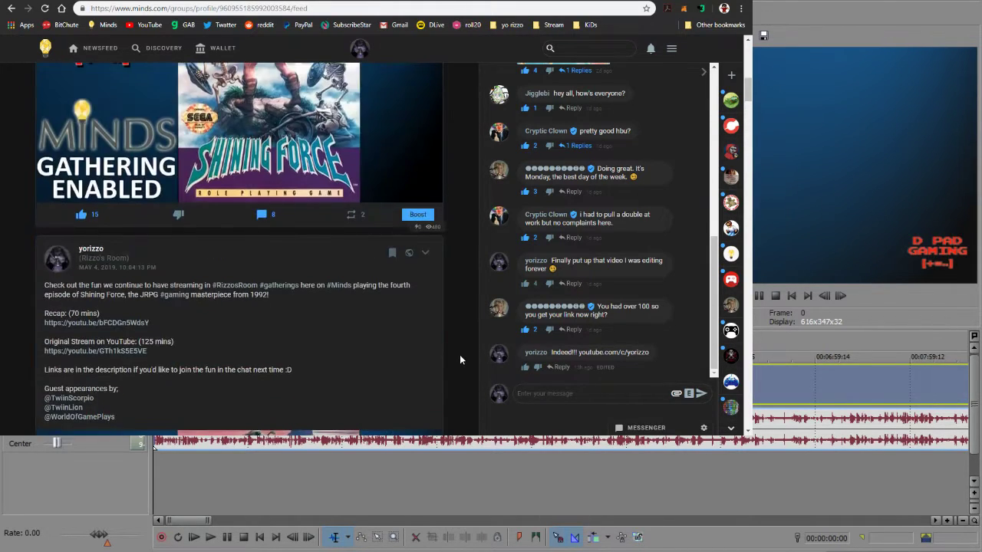
pyautogui.scroll(4, 460, 355)
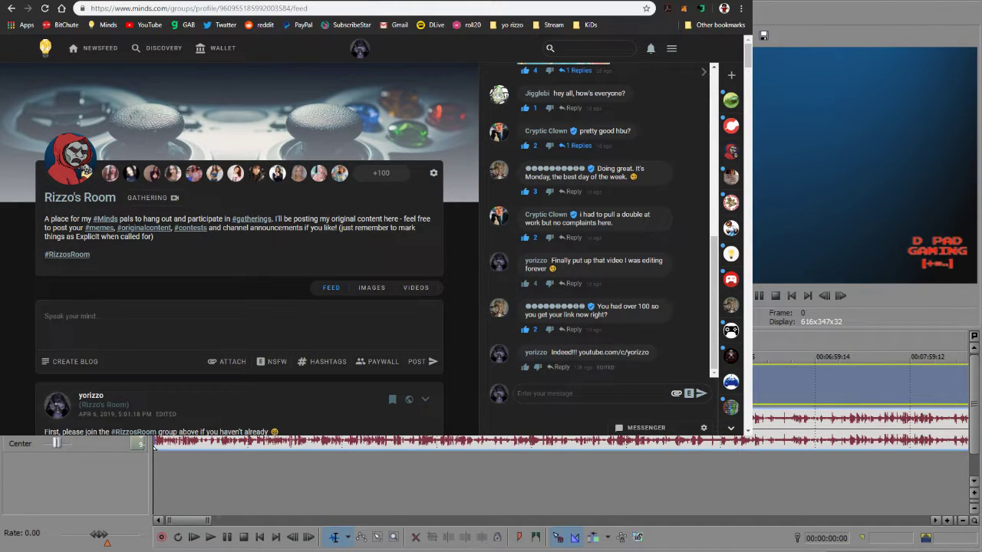
# - Switch back to Sony Vegas and preview the first seconds of the rizzosroom1.mp4 recording
pyautogui.click(154, 447)
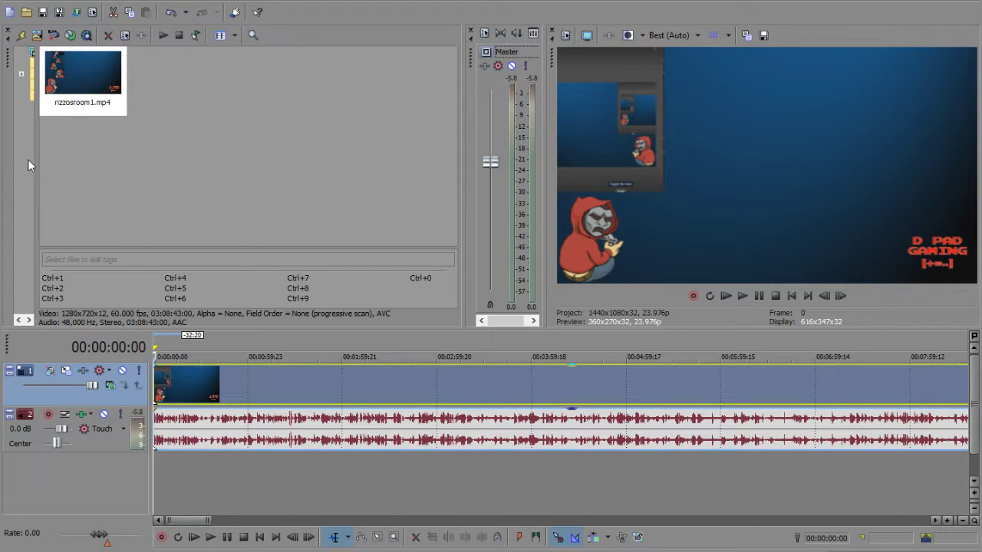
pyautogui.moveTo(39, 189)
pyautogui.mouseDown()
pyautogui.moveTo(149, 187)
pyautogui.moveTo(43, 191)
pyautogui.mouseUp()
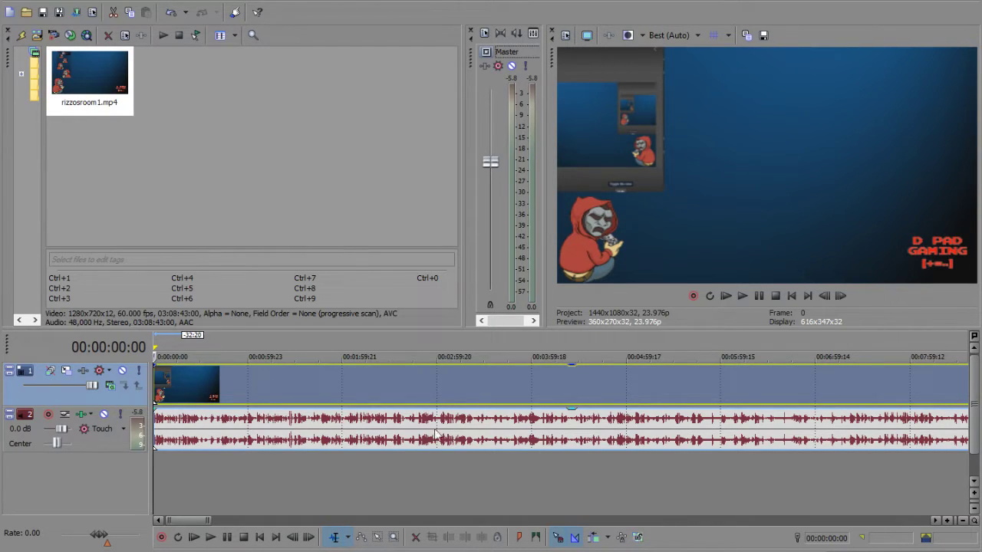
pyautogui.click(212, 539)
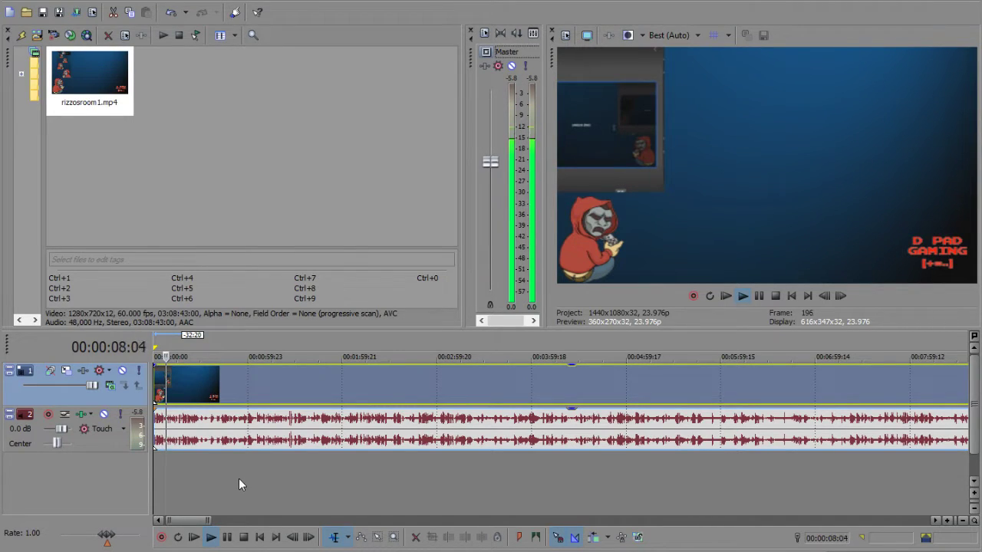
pyautogui.click(227, 538)
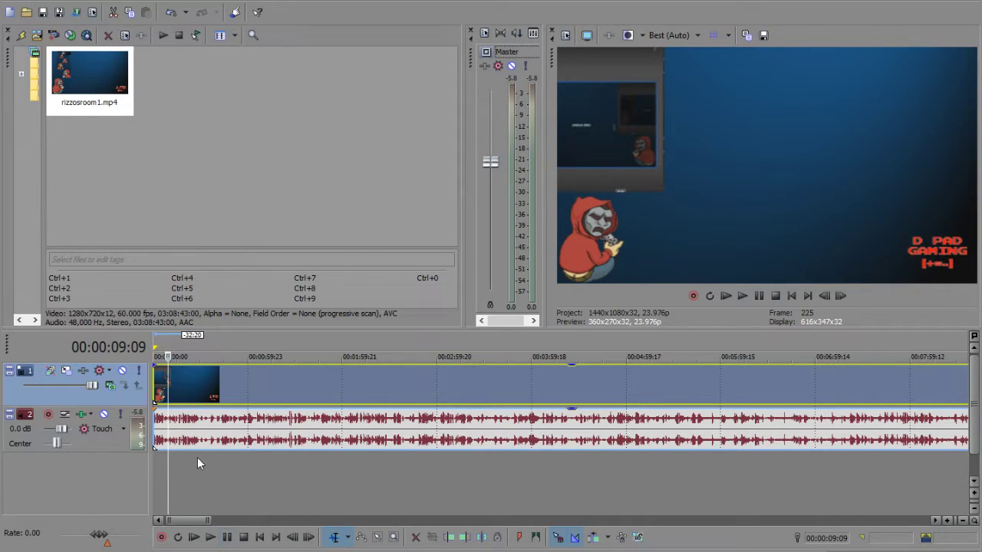
# - Sample frames across the first two and a half minutes of the recording to find where the game footage begins
pyautogui.click(200, 424)
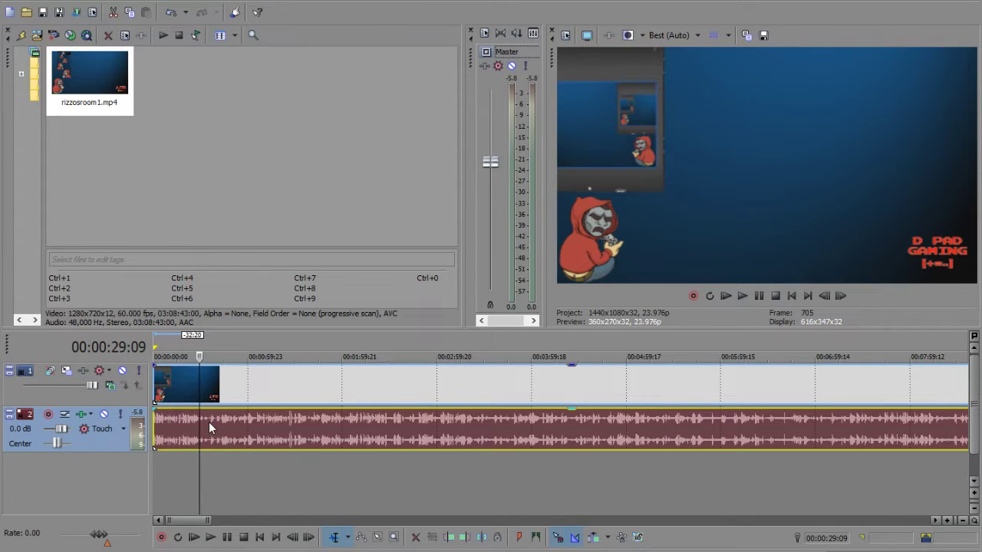
pyautogui.click(208, 422)
pyautogui.click(234, 427)
pyautogui.click(255, 422)
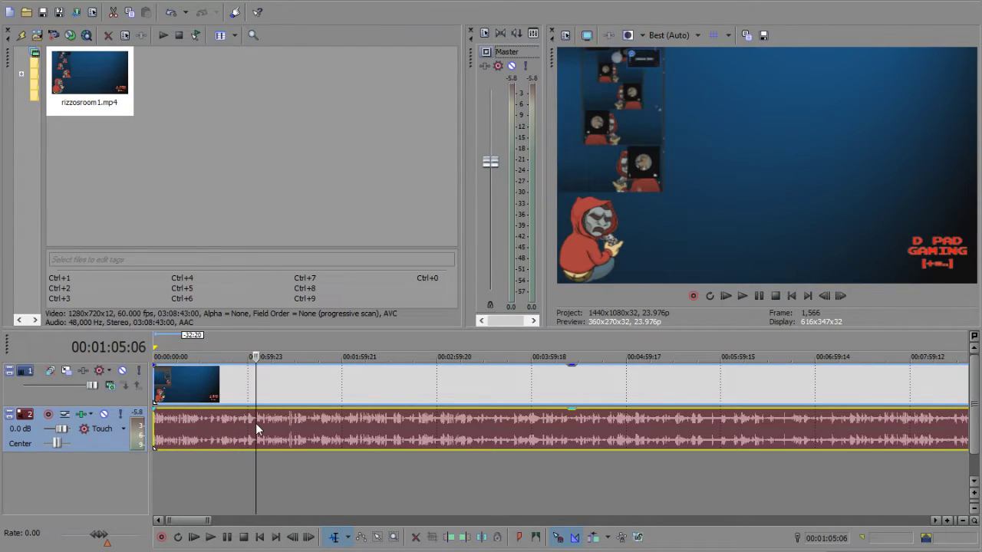
pyautogui.click(297, 418)
pyautogui.click(338, 424)
pyautogui.click(384, 423)
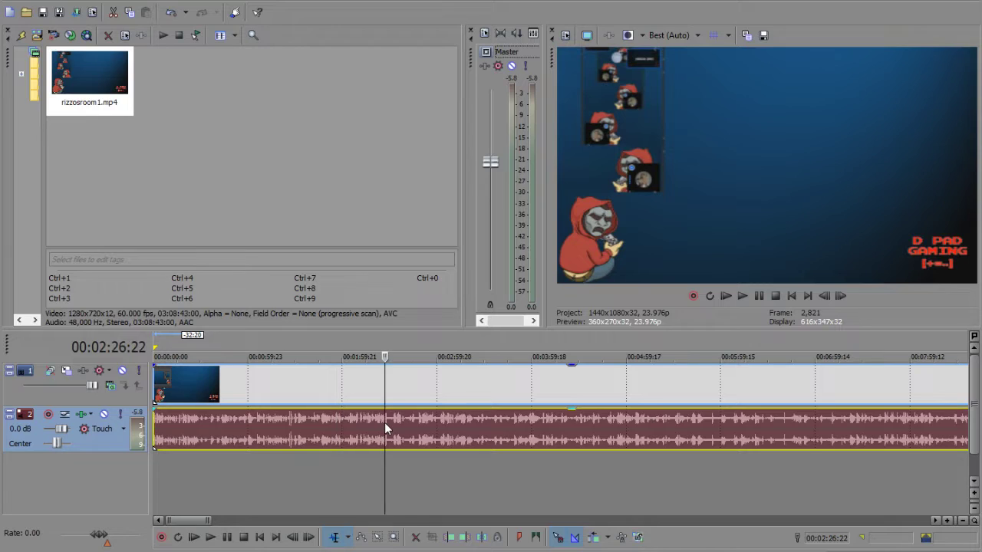
pyautogui.click(377, 430)
pyautogui.click(342, 427)
pyautogui.click(322, 427)
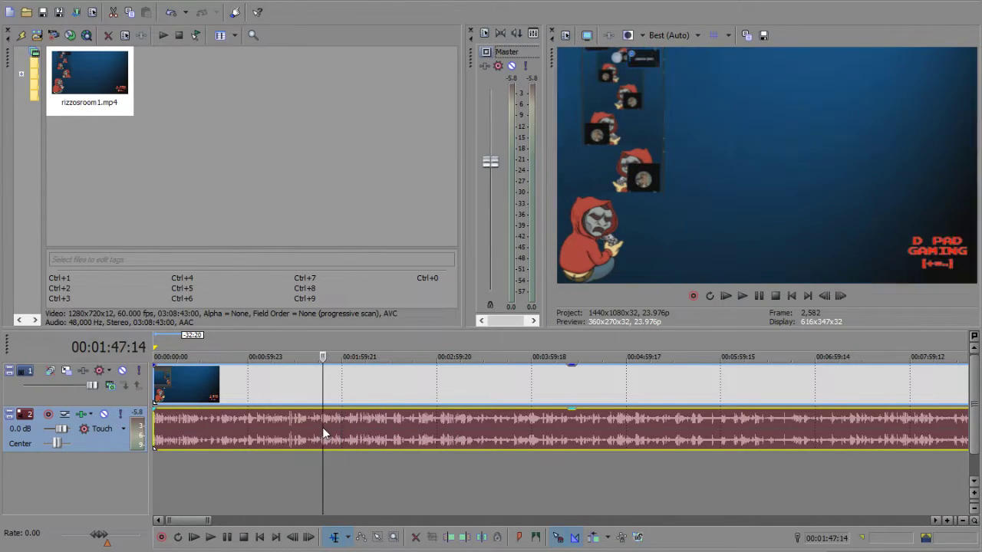
# - Check frames between about 1:55 and 2:28 to narrow down where the game's opening screens start
pyautogui.click(335, 427)
pyautogui.click(355, 426)
pyautogui.click(358, 425)
pyautogui.click(364, 425)
pyautogui.click(374, 426)
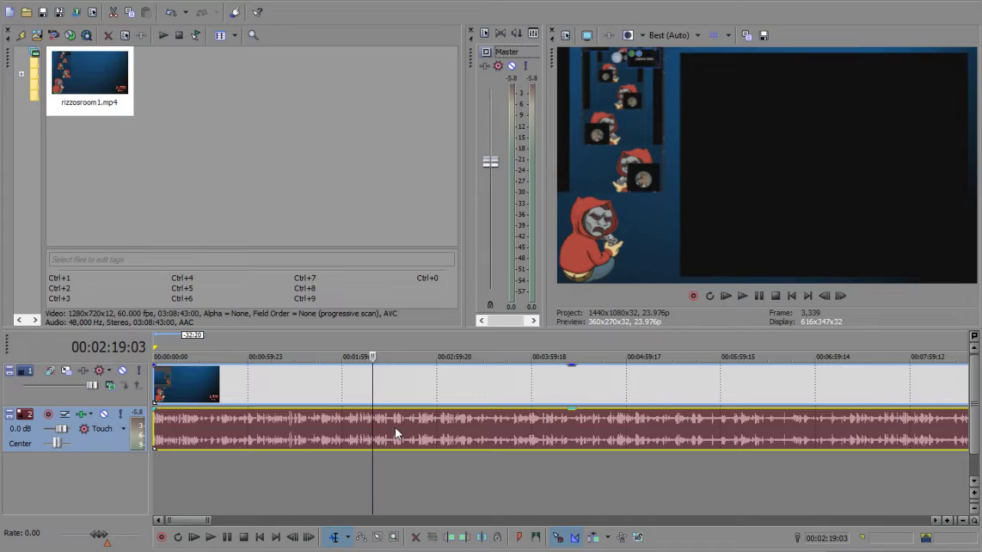
pyautogui.click(388, 425)
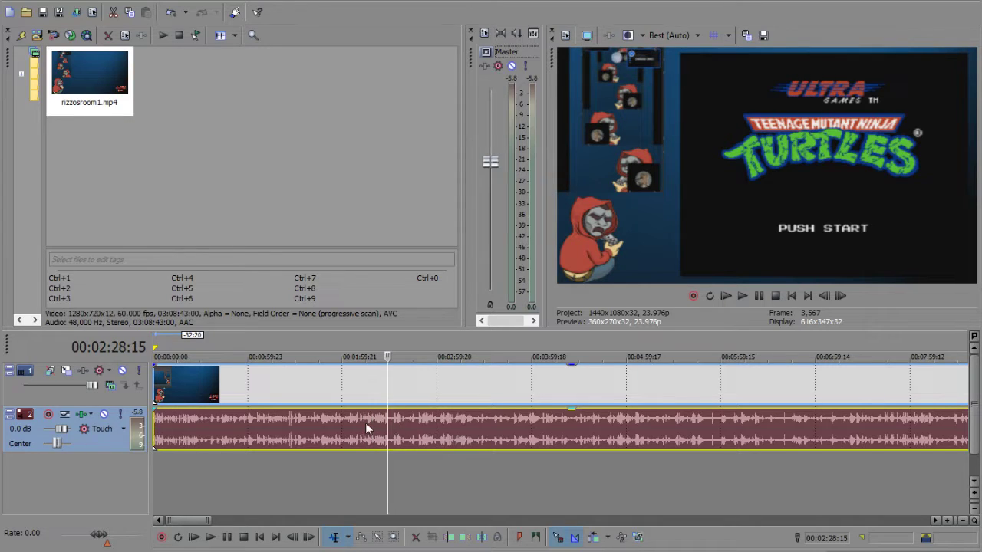
pyautogui.click(374, 424)
pyautogui.click(378, 425)
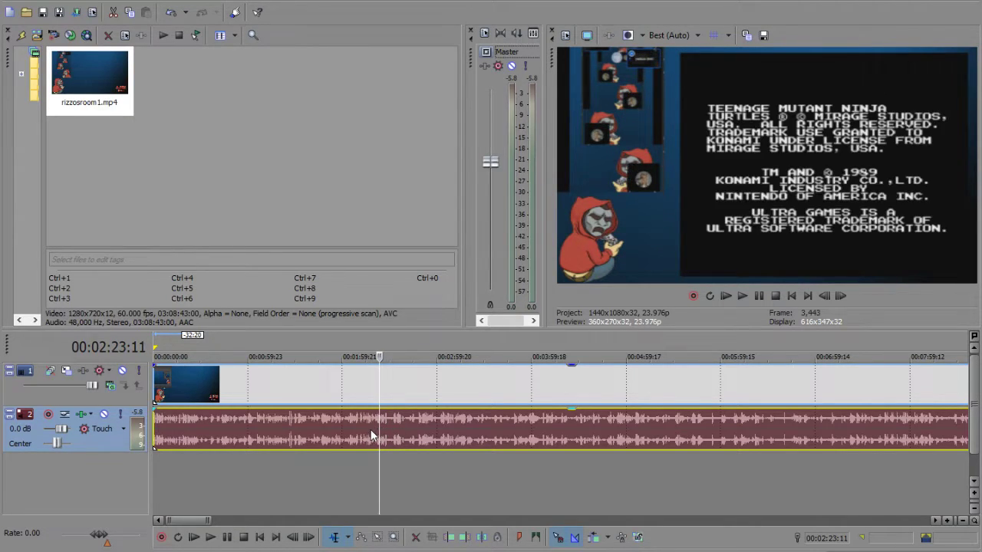
pyautogui.click(365, 425)
pyautogui.click(358, 430)
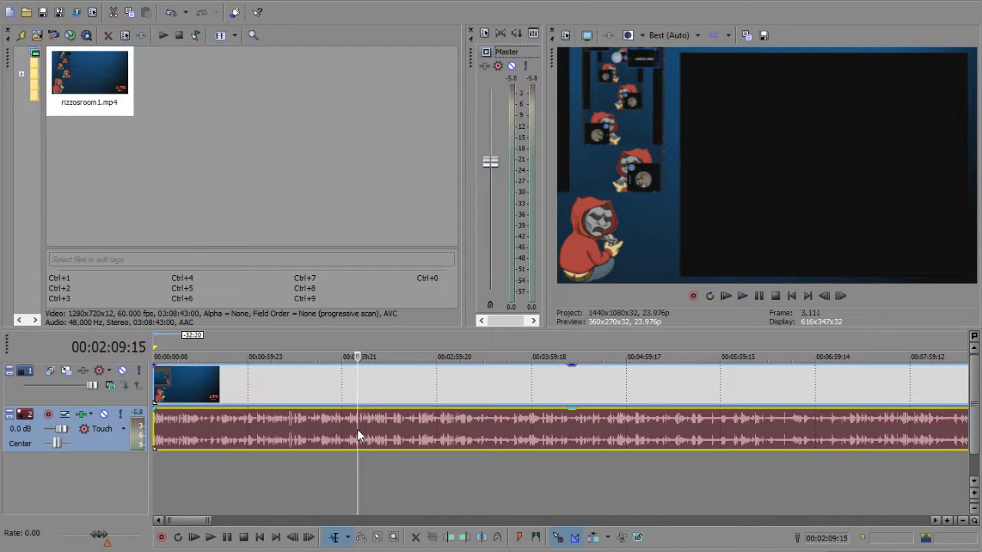
# - Play the section just before the game's copyright screen and place the cursor at 00:02:15:06
pyautogui.click(211, 537)
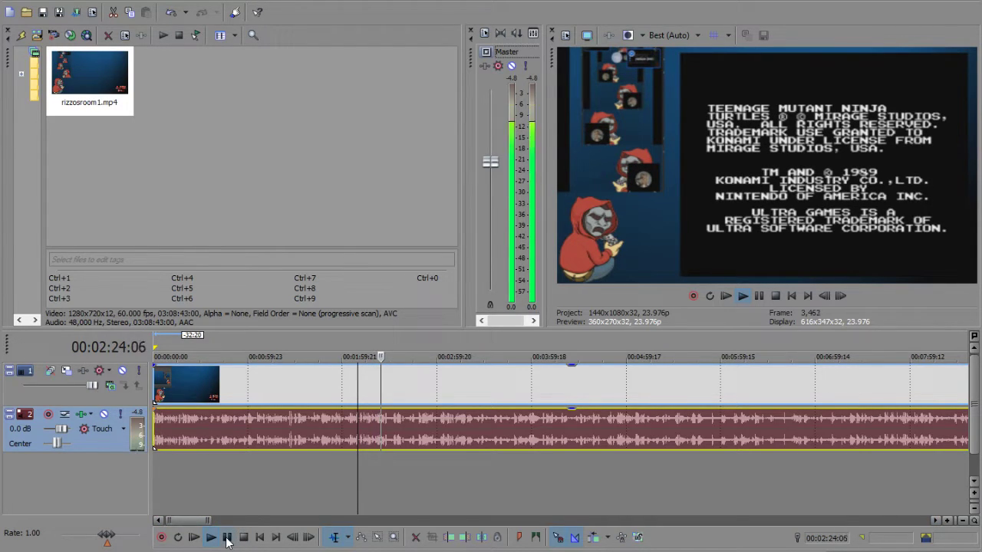
pyautogui.click(227, 537)
pyautogui.click(360, 443)
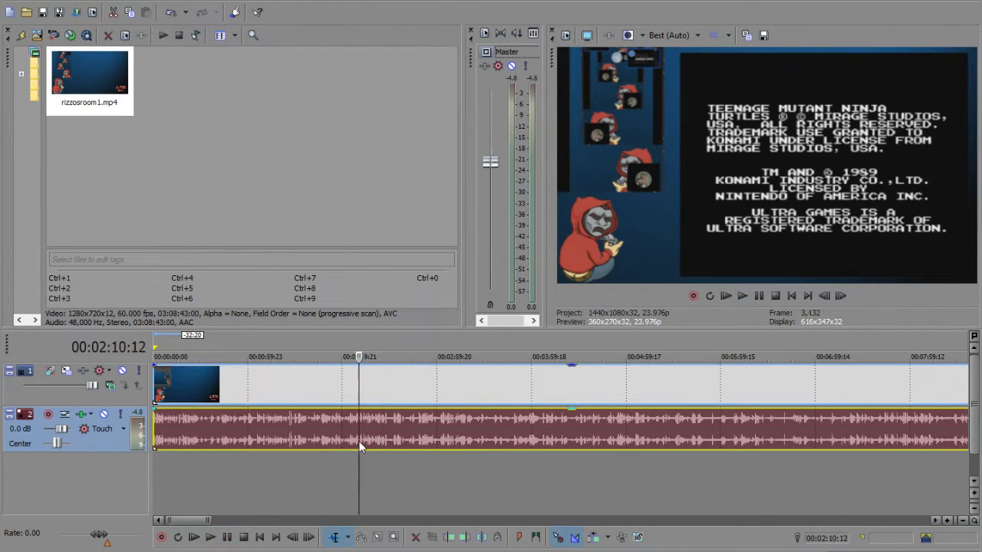
pyautogui.click(366, 442)
pyautogui.click(210, 536)
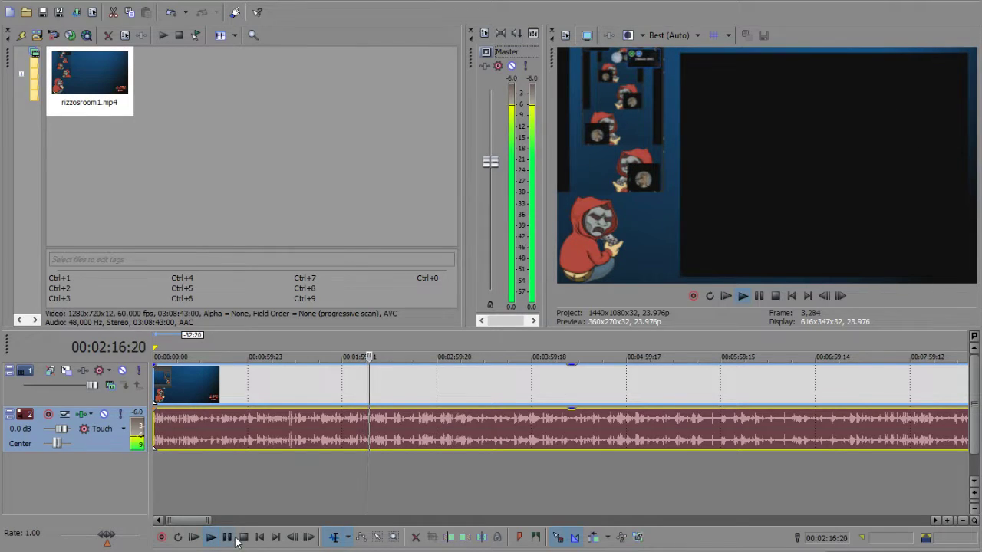
pyautogui.press('space')
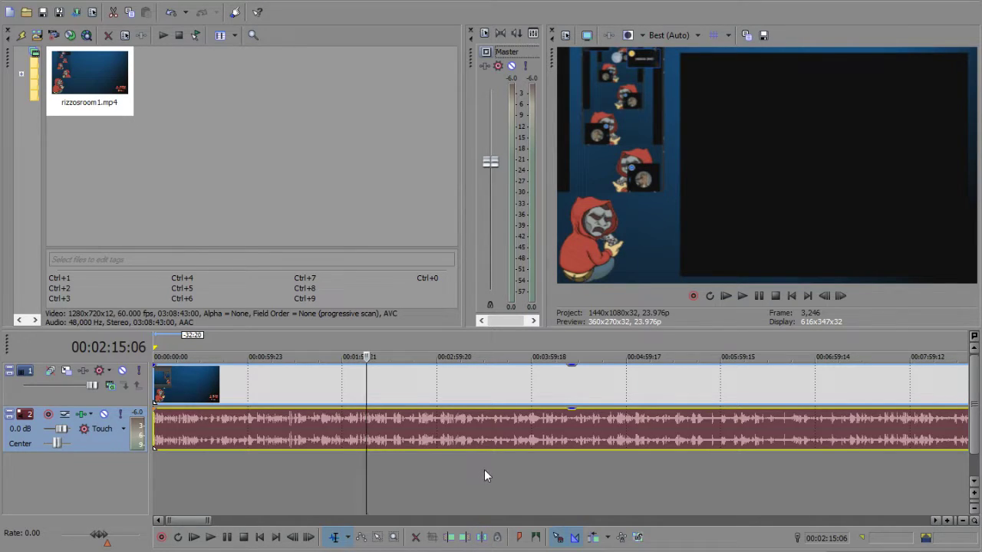
# - Split the recording at 00:02:15:06, delete the part before it, and move the remaining clip to the timeline's start
pyautogui.press('s')
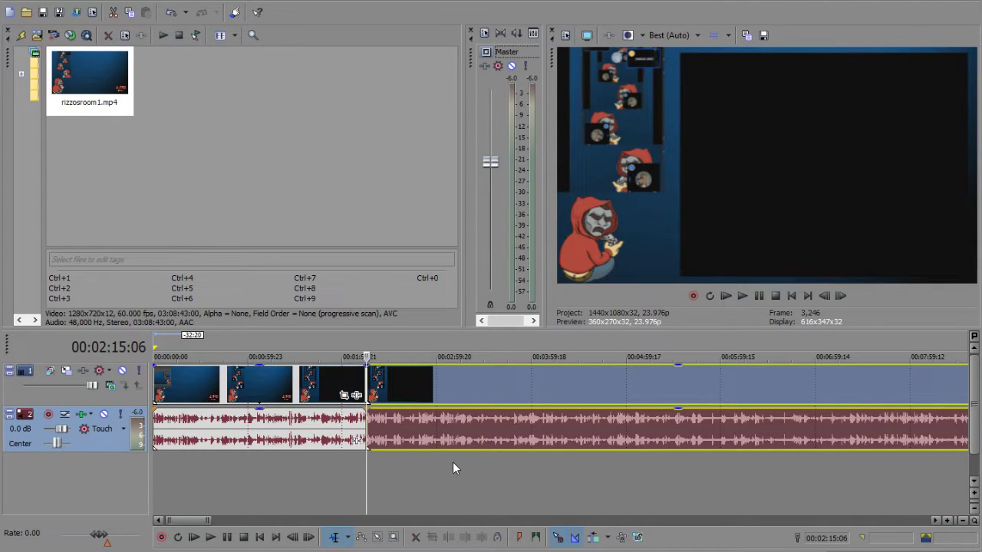
pyautogui.click(249, 394)
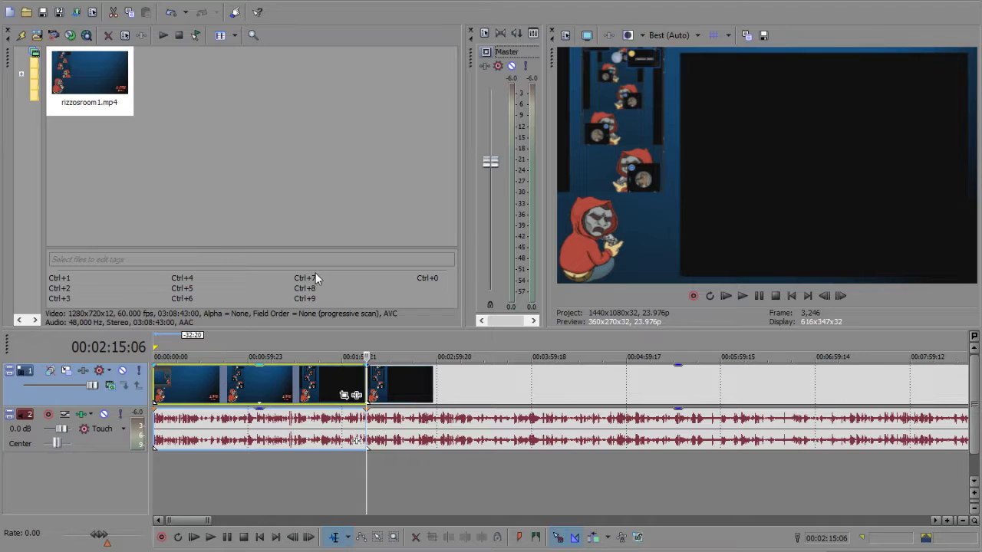
pyautogui.press('Delete')
pyautogui.moveTo(575, 378); pyautogui.dragTo(189, 380)
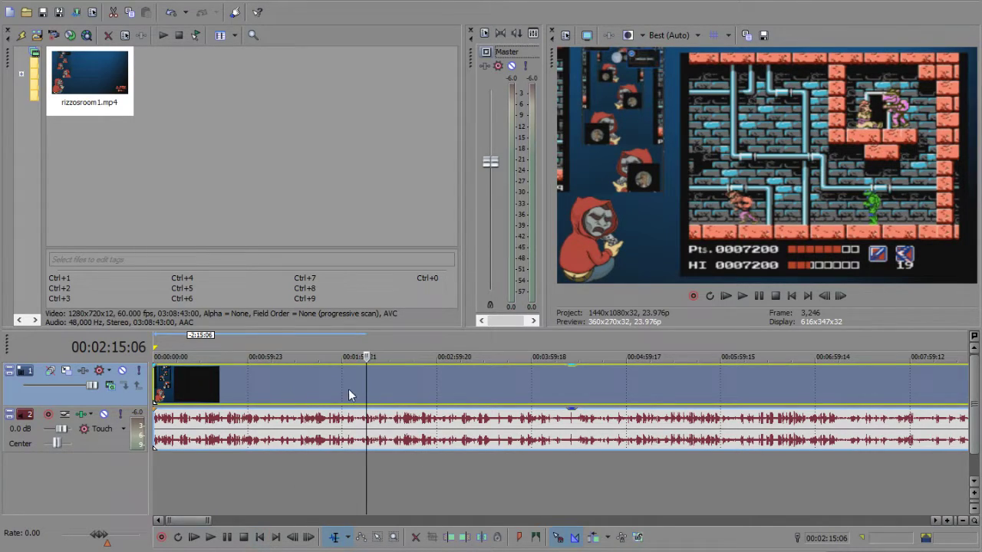
pyautogui.click(258, 537)
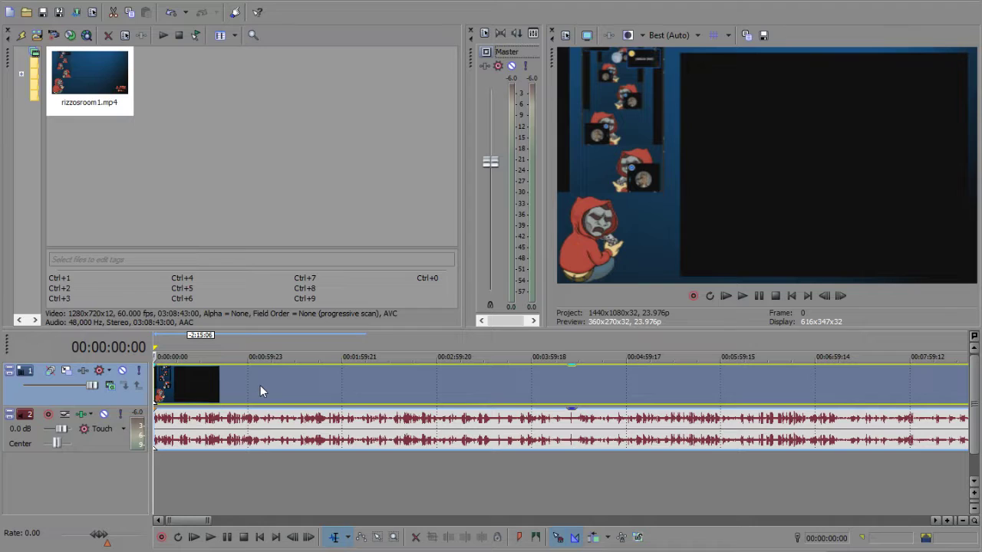
# - Shift the recording later on the timeline and place dpad gaming intro.mp4 in the gap at the start
pyautogui.moveTo(258, 386); pyautogui.dragTo(411, 377)
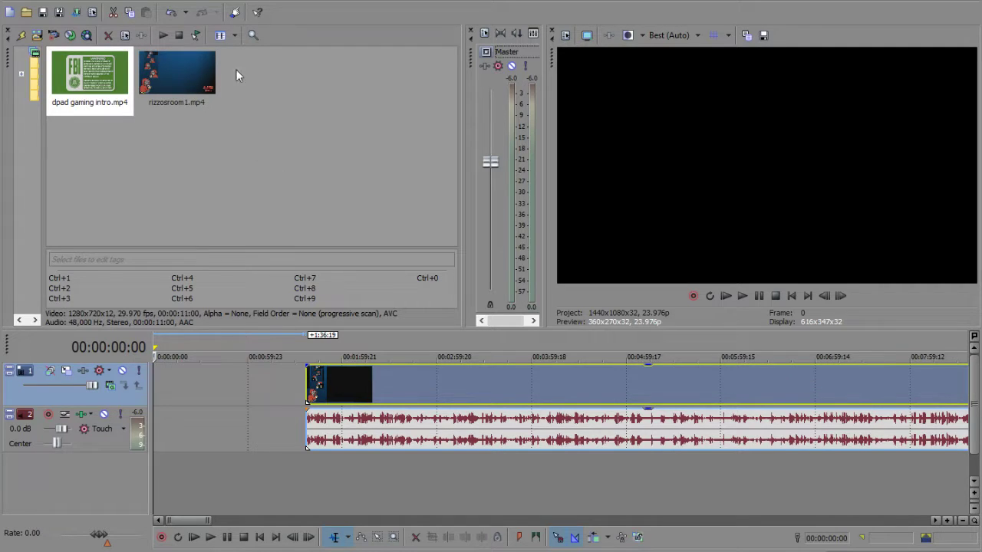
pyautogui.click(49, 132)
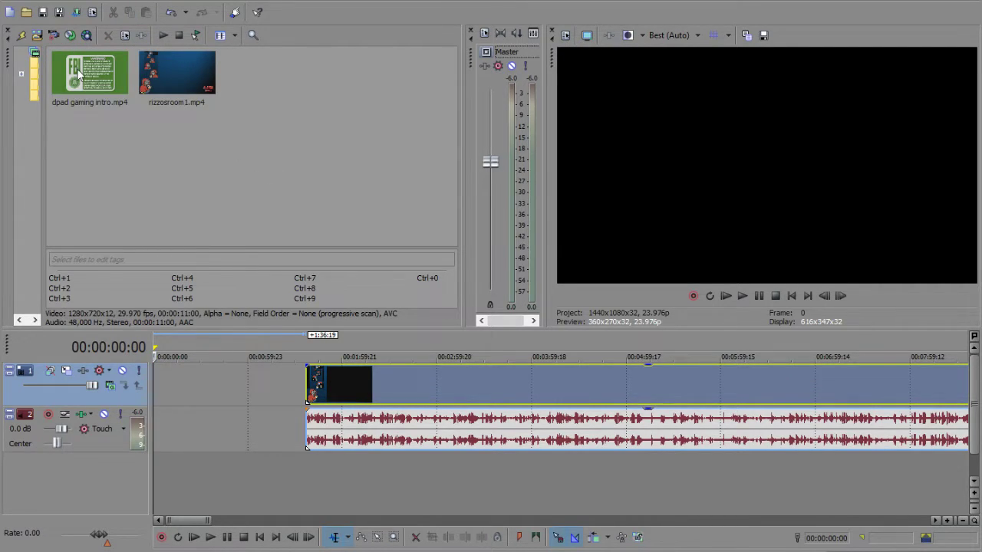
pyautogui.moveTo(409, 388); pyautogui.dragTo(629, 396)
pyautogui.moveTo(118, 86); pyautogui.dragTo(168, 415)
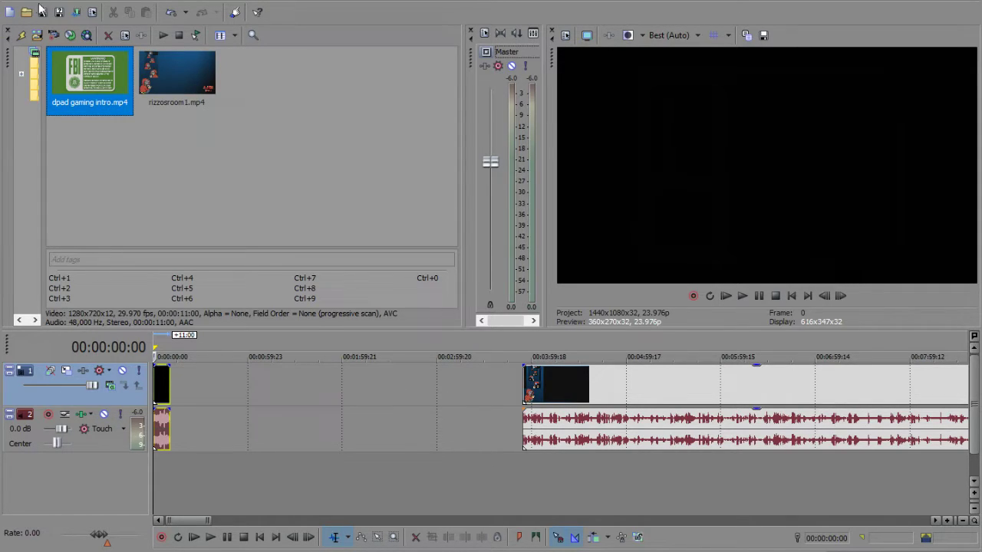
# - Place dpad gaming intro.mp4 on new tracks below the recording at the timeline's start, and align the recording to begin where the intro ends
pyautogui.moveTo(613, 387); pyautogui.dragTo(285, 381)
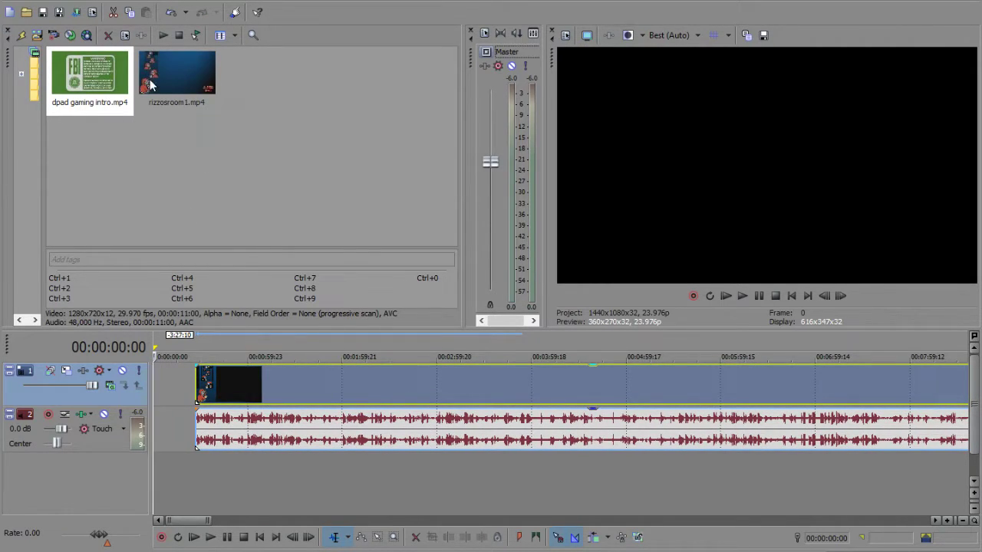
pyautogui.moveTo(115, 83); pyautogui.dragTo(158, 470)
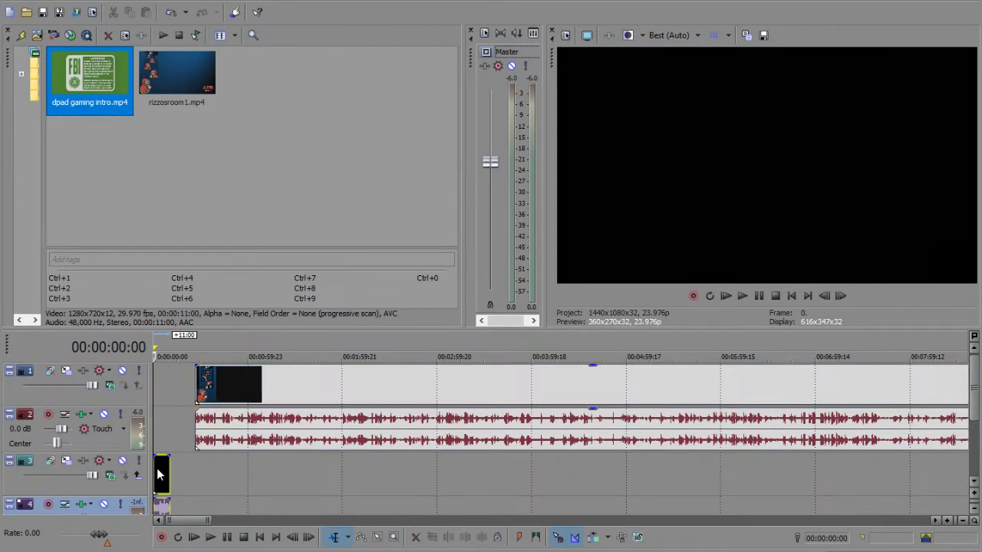
pyautogui.moveTo(285, 388); pyautogui.dragTo(262, 387)
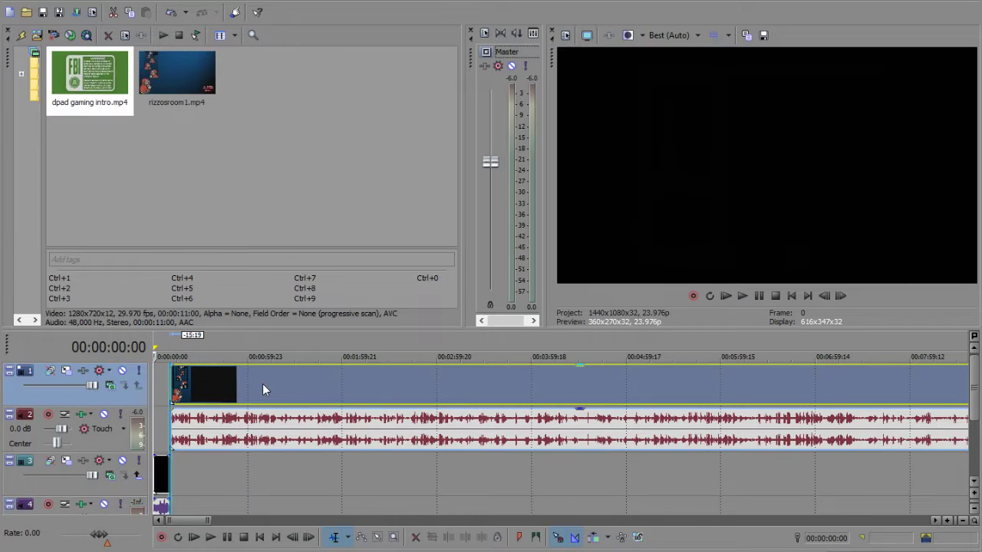
pyautogui.click(211, 537)
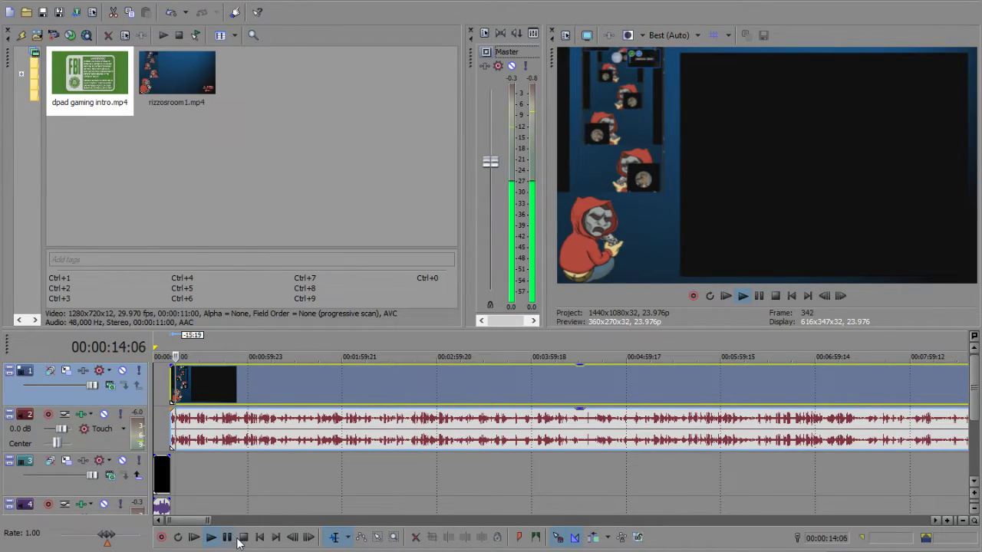
pyautogui.click(243, 537)
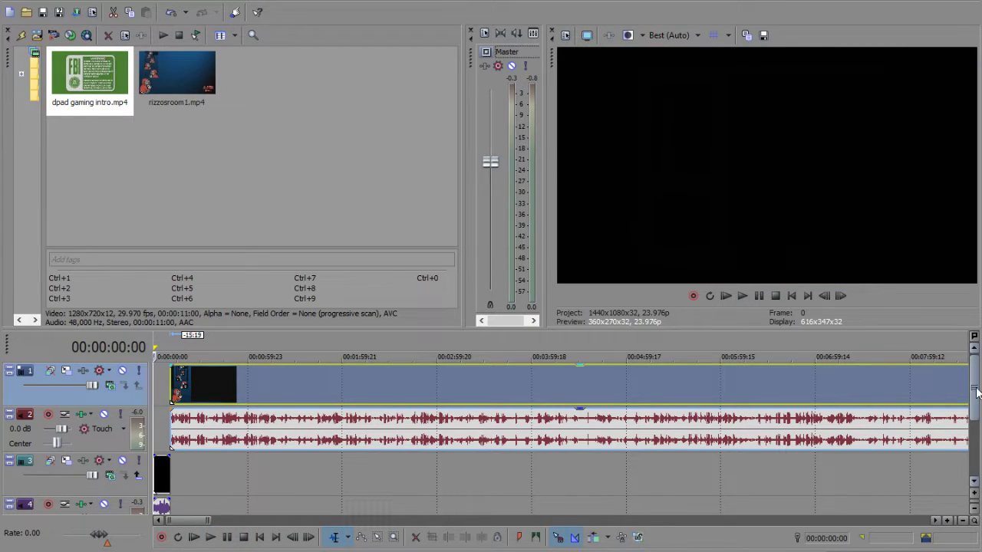
# - Lower the gain of the intro's audio to about -6 dB and play the intro to check its volume
pyautogui.moveTo(975, 405); pyautogui.dragTo(975, 434)
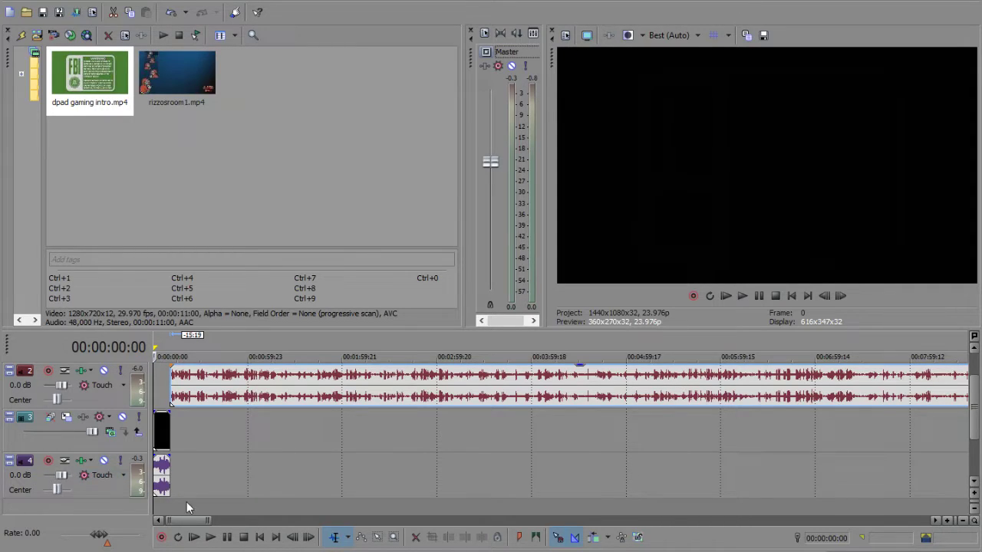
pyautogui.click(173, 450)
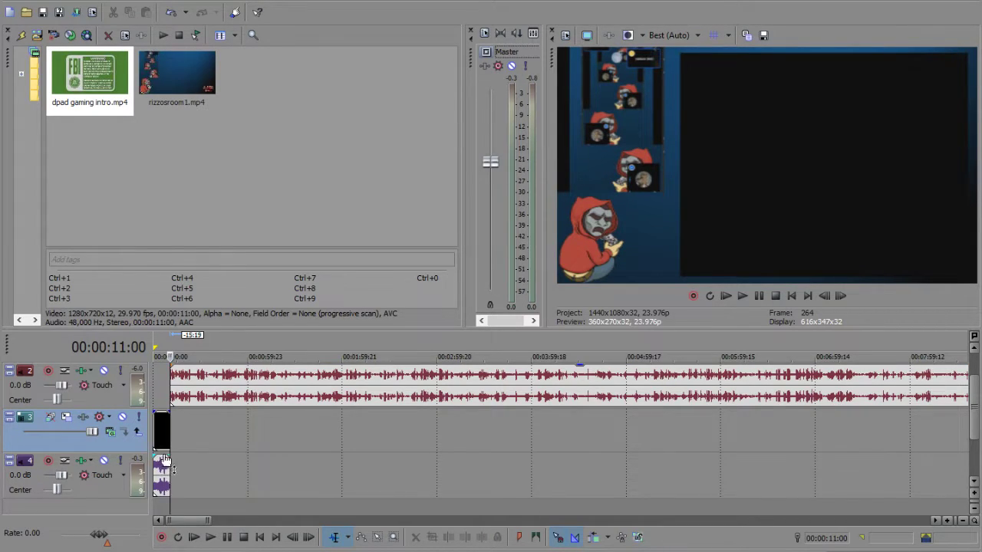
pyautogui.click(184, 460)
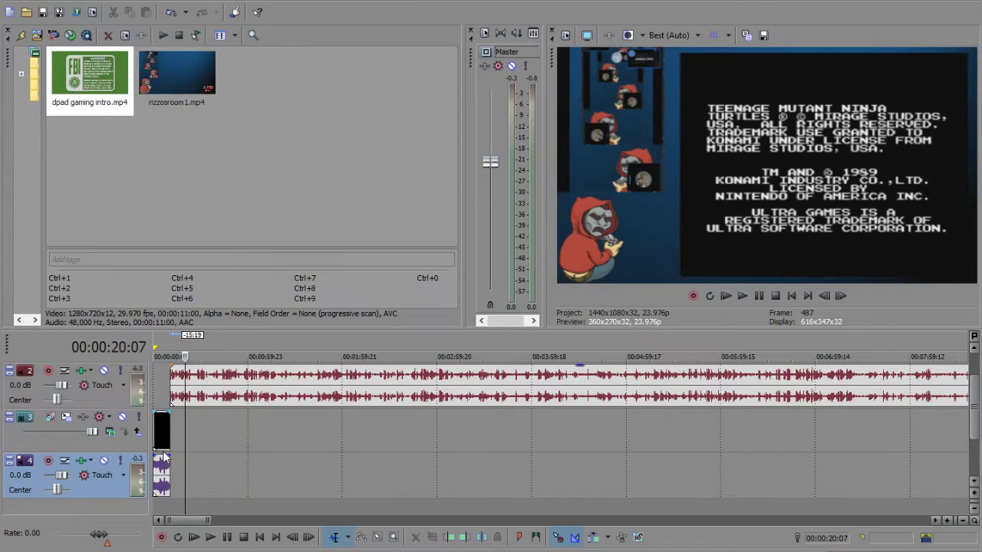
pyautogui.moveTo(161, 461); pyautogui.dragTo(161, 482)
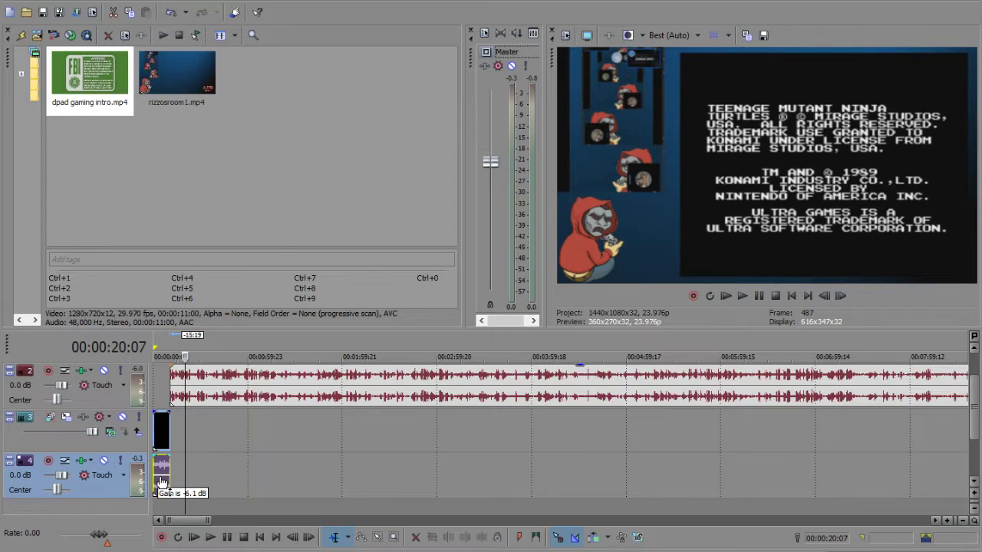
pyautogui.moveTo(161, 480); pyautogui.dragTo(166, 471)
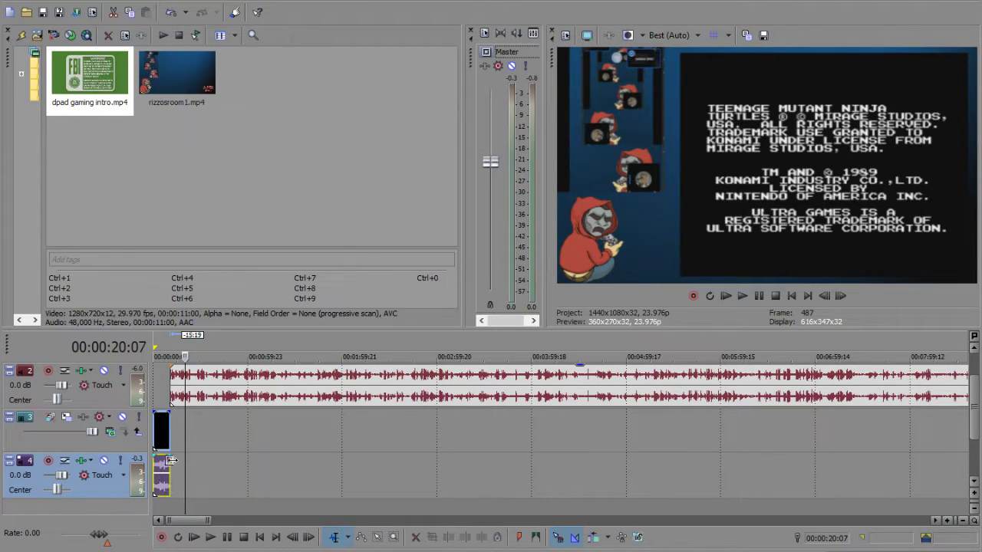
pyautogui.click(260, 538)
pyautogui.click(210, 538)
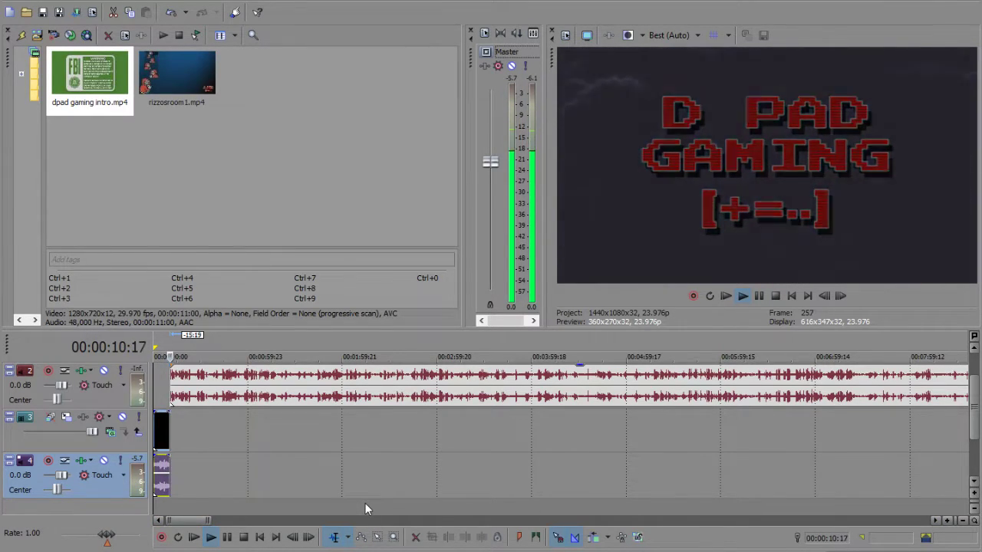
pyautogui.click(242, 537)
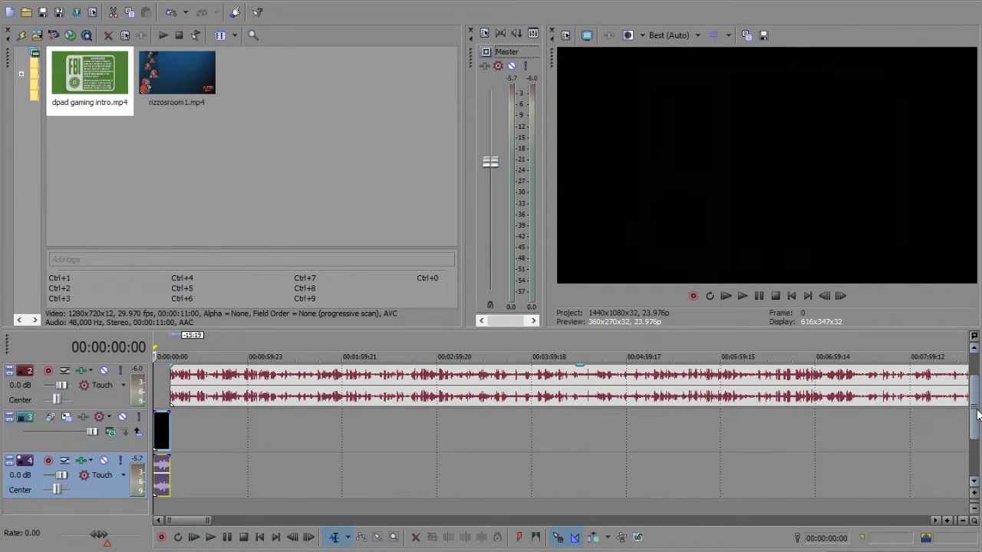
# - Add a fade-in of about one second to the start of both the recording's video and its audio
pyautogui.scroll(1, 974, 407)
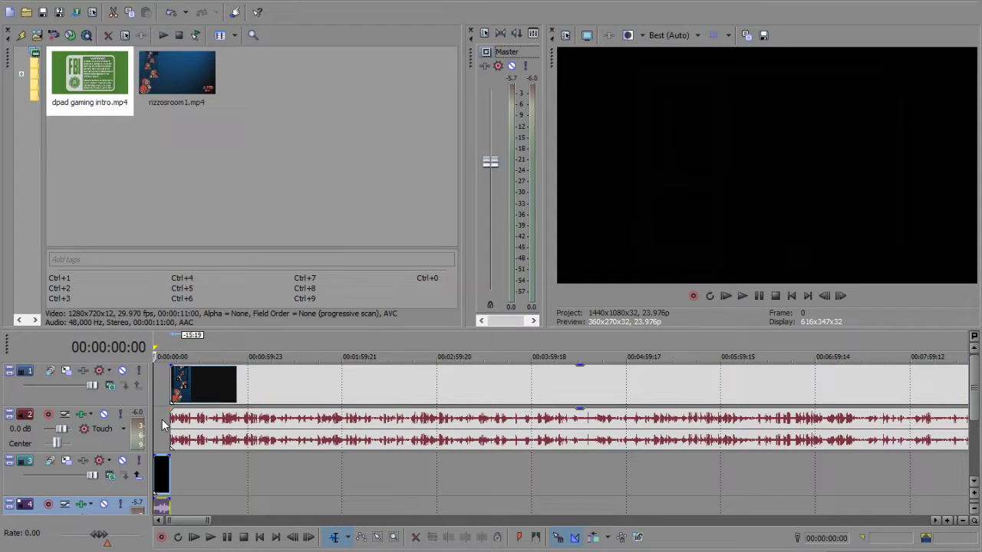
pyautogui.click(170, 421)
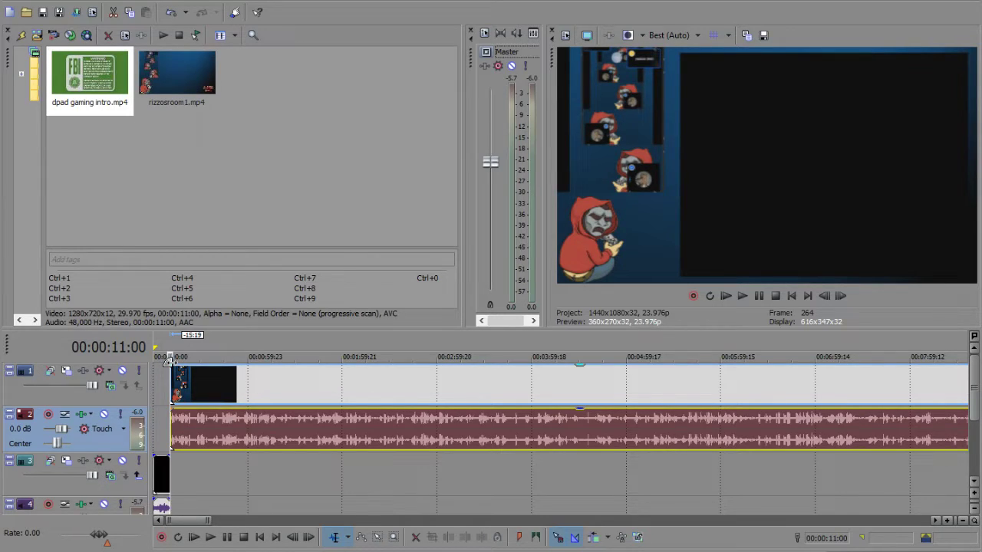
pyautogui.click(163, 387)
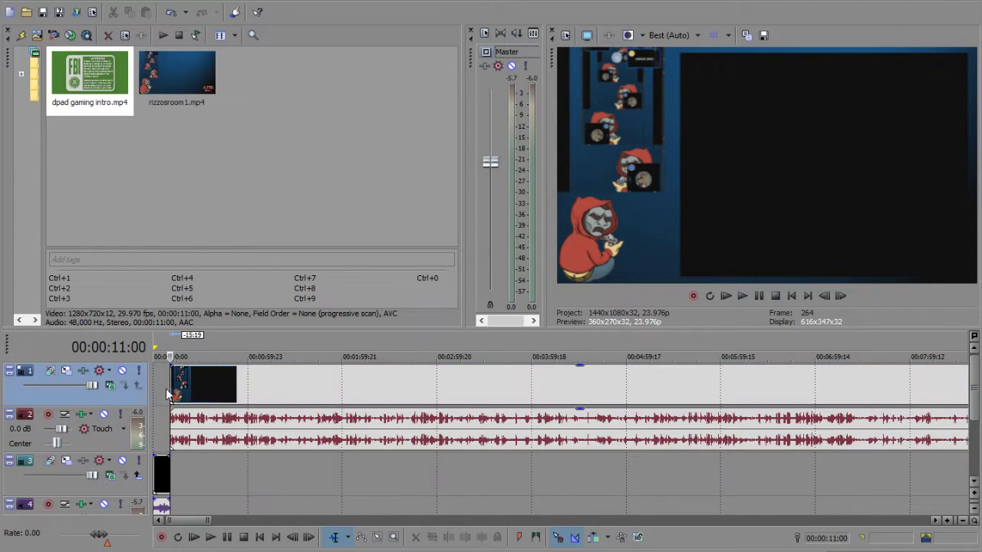
pyautogui.click(160, 391)
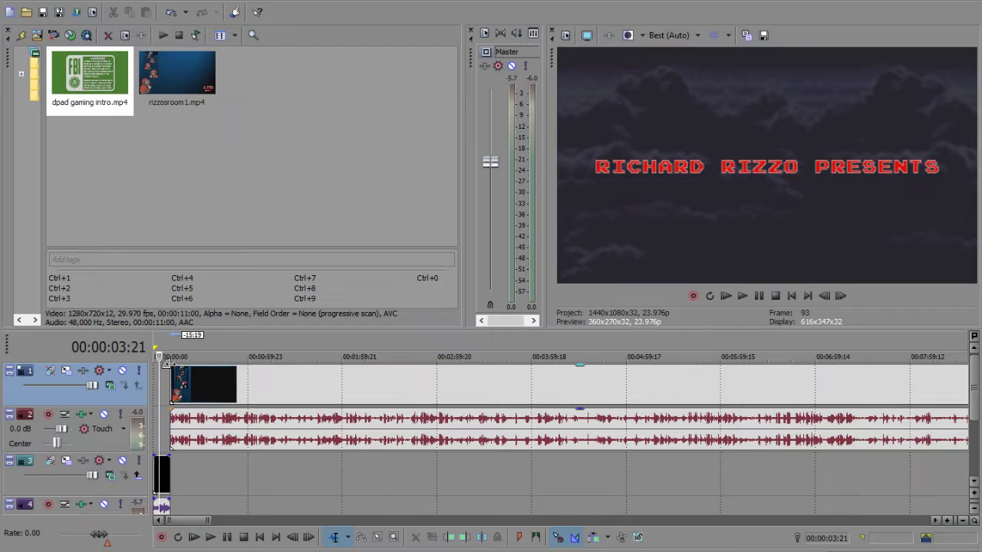
pyautogui.click(241, 384)
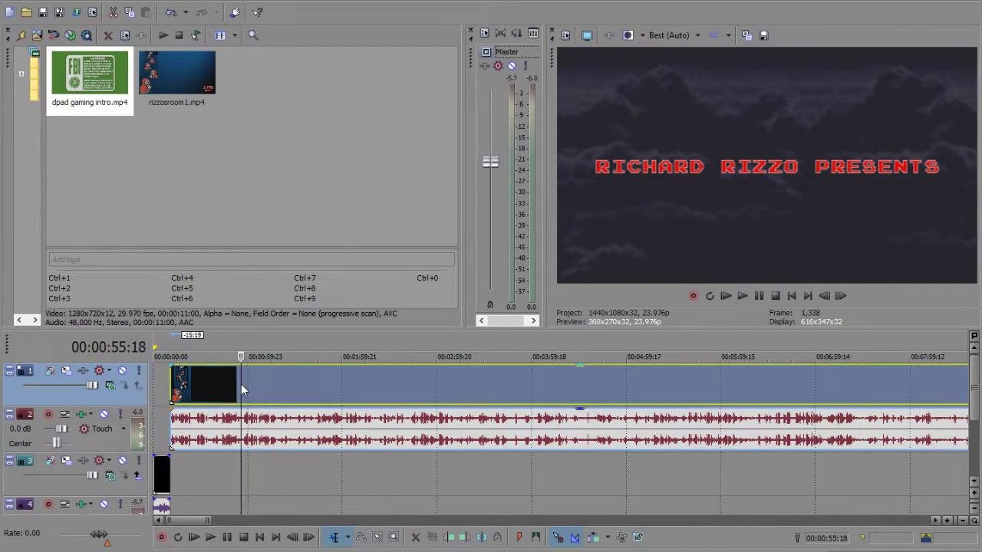
pyautogui.click(174, 374)
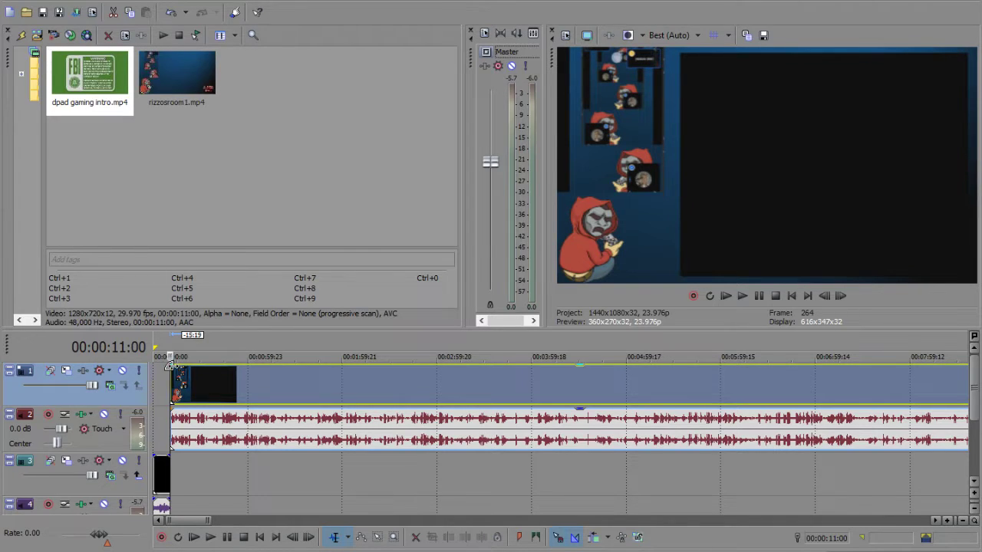
pyautogui.moveTo(171, 365); pyautogui.dragTo(176, 365)
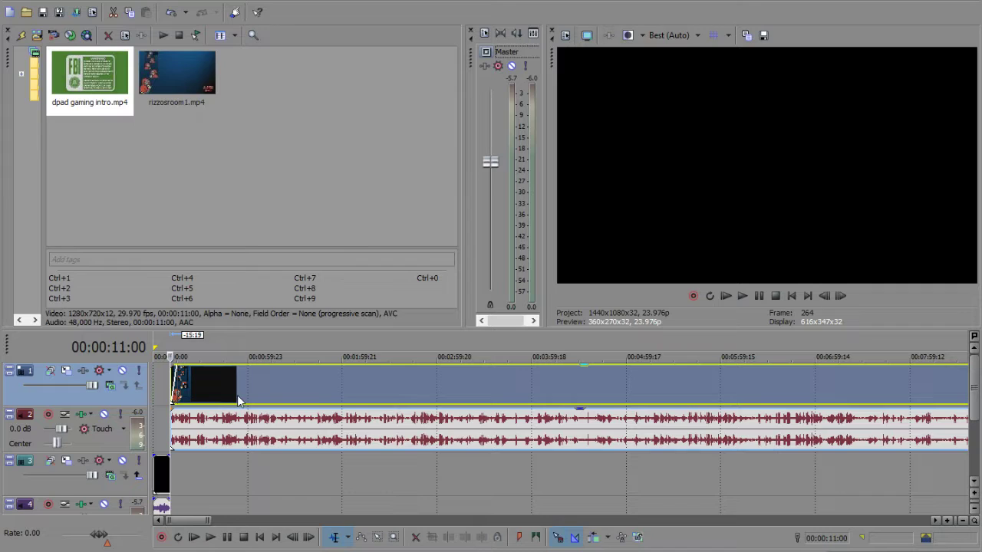
pyautogui.scroll(8, 238, 395)
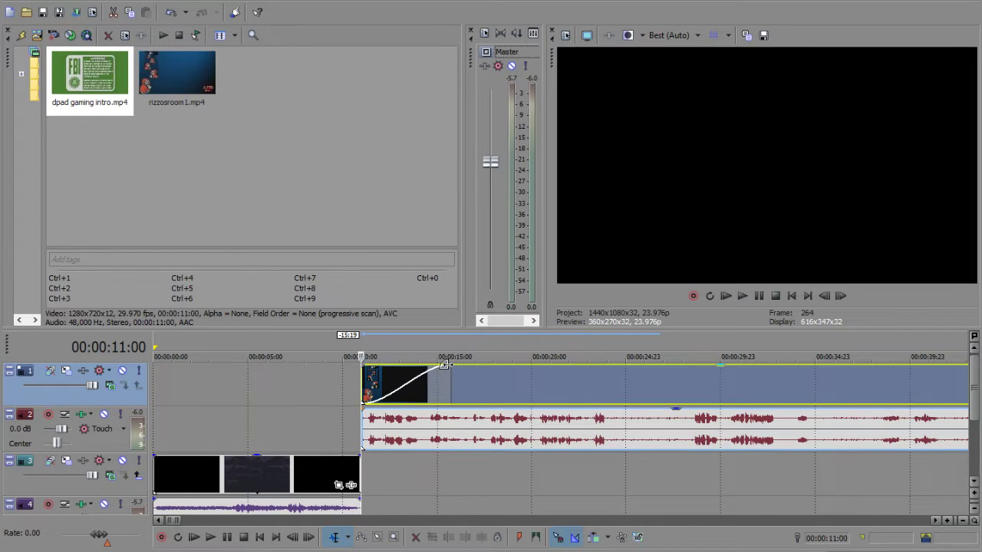
pyautogui.moveTo(444, 364); pyautogui.dragTo(375, 352)
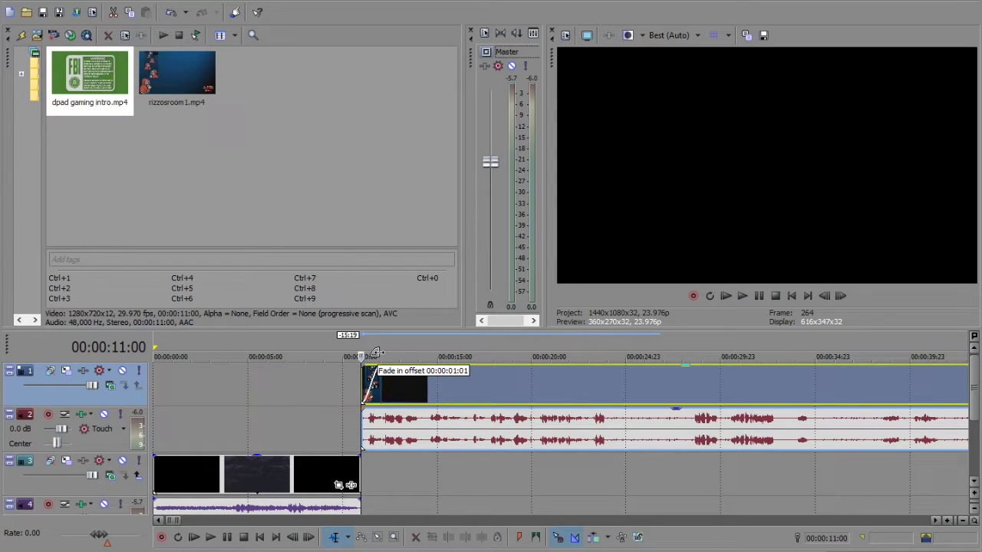
pyautogui.moveTo(375, 352); pyautogui.dragTo(379, 352)
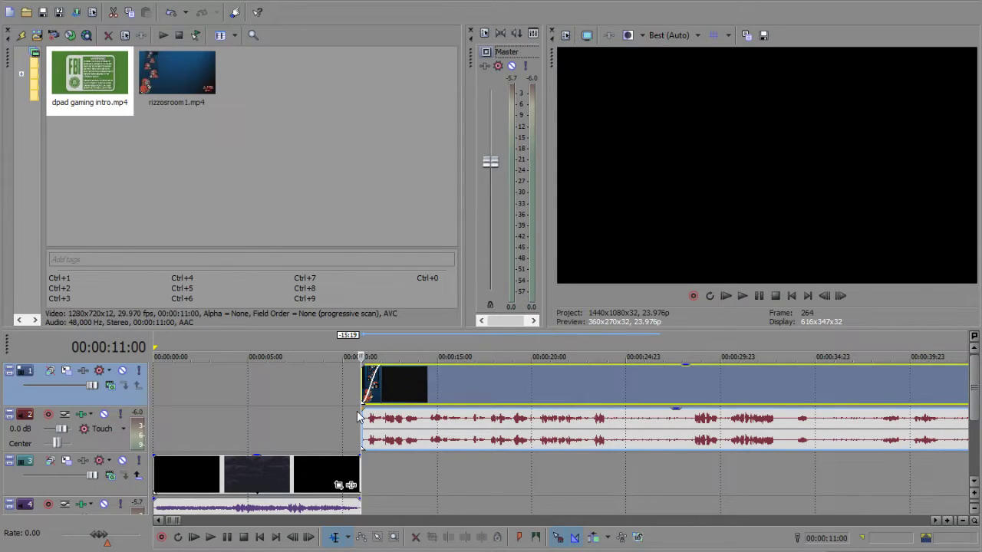
pyautogui.moveTo(360, 407); pyautogui.dragTo(378, 407)
# - Play from about 00:00:09, near the intro's end, into the gameplay to check the faded transition
pyautogui.click(305, 406)
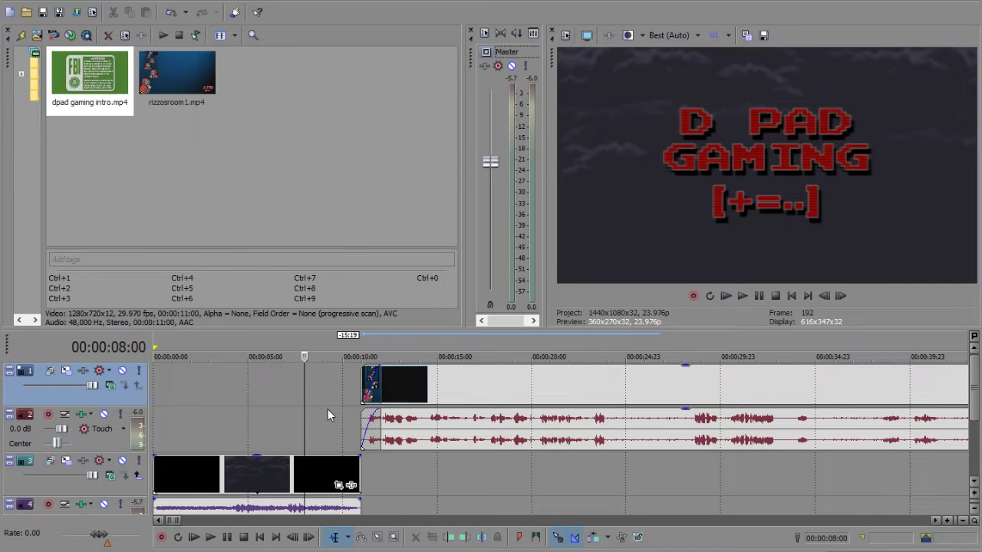
pyautogui.click(328, 409)
pyautogui.click(211, 540)
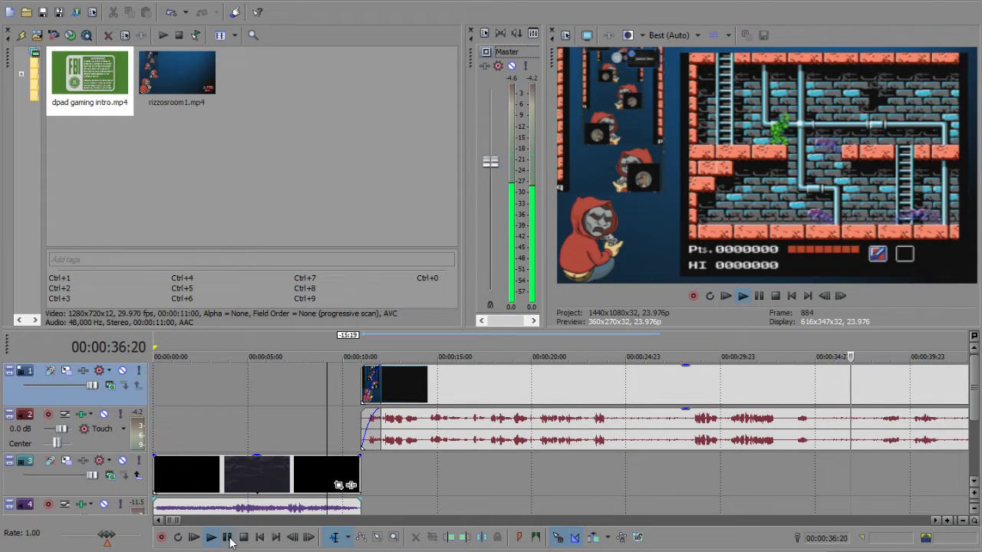
pyautogui.click(228, 538)
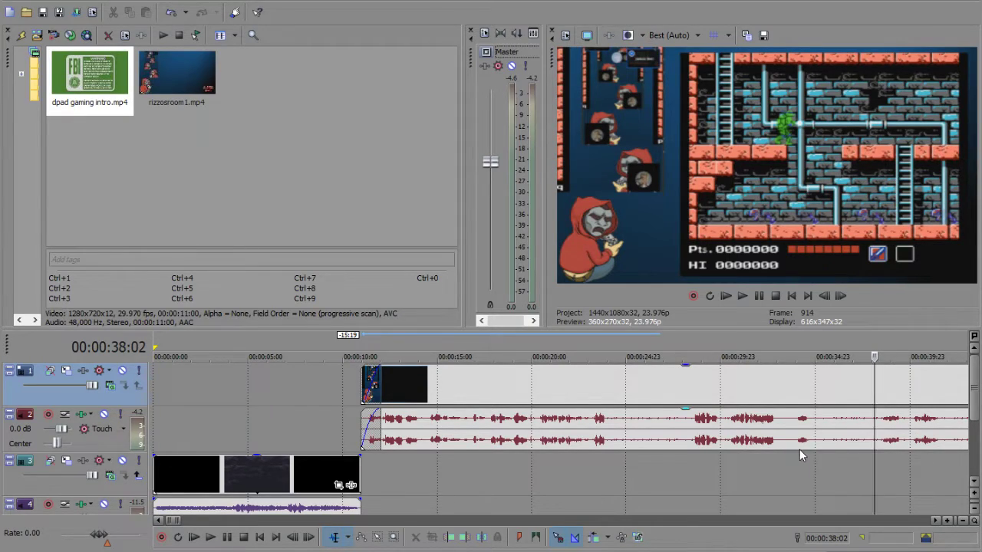
# - Skim the recording's gameplay from about 00:00:38 to 00:08:13, looking for where the game ends
pyautogui.scroll(-3, 805, 447)
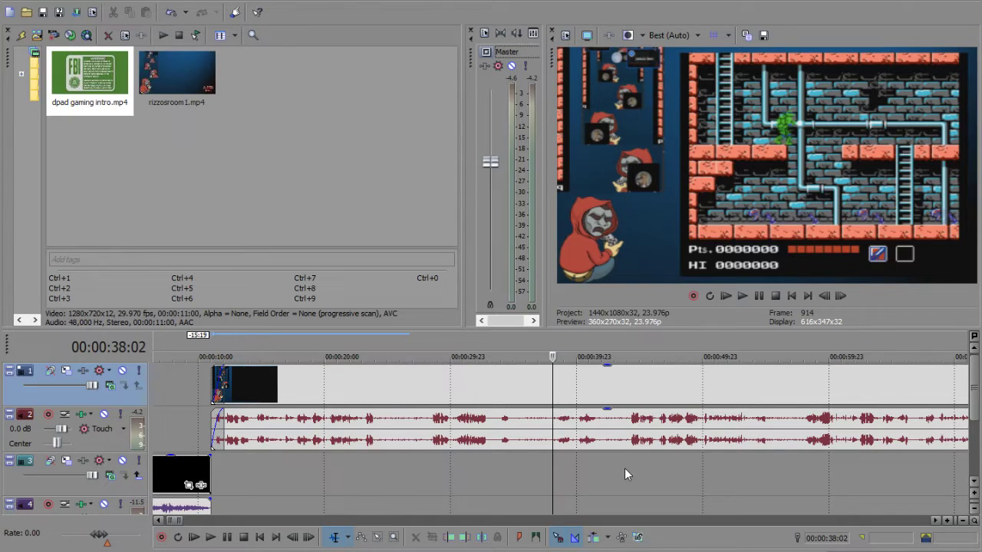
pyautogui.scroll(-1, 625, 469)
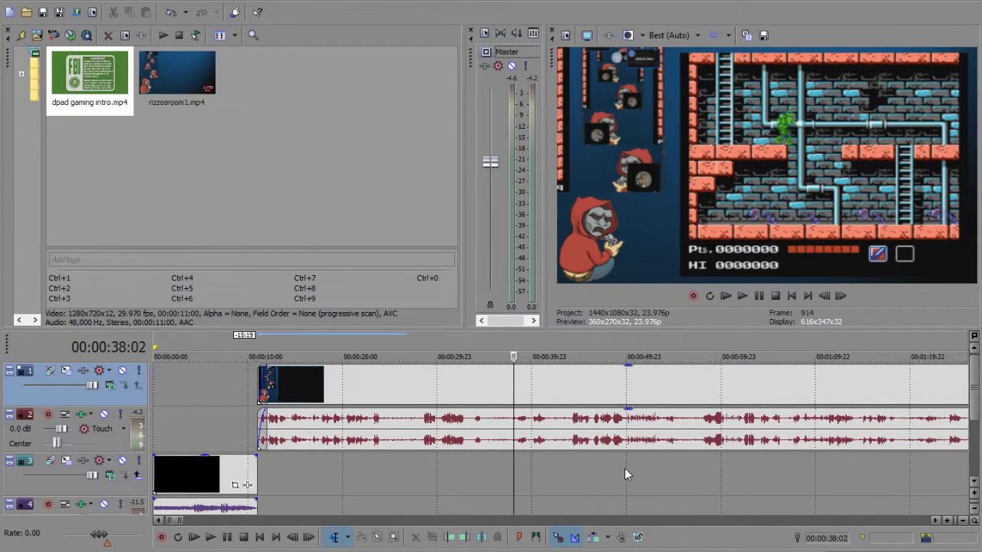
pyautogui.click(598, 385)
pyautogui.click(700, 383)
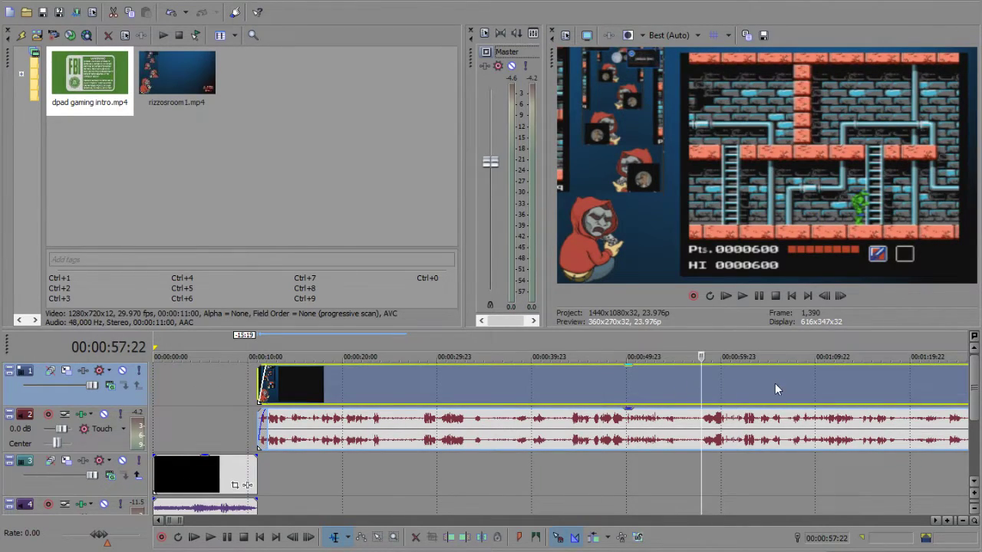
pyautogui.click(848, 388)
pyautogui.scroll(-2, 844, 452)
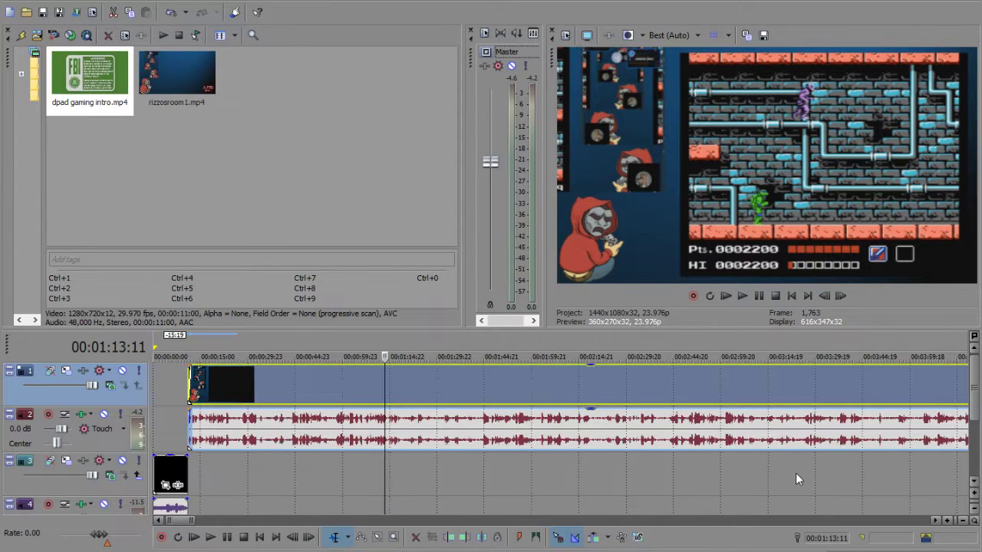
pyautogui.click(659, 386)
pyautogui.click(697, 386)
pyautogui.click(744, 386)
pyautogui.click(833, 384)
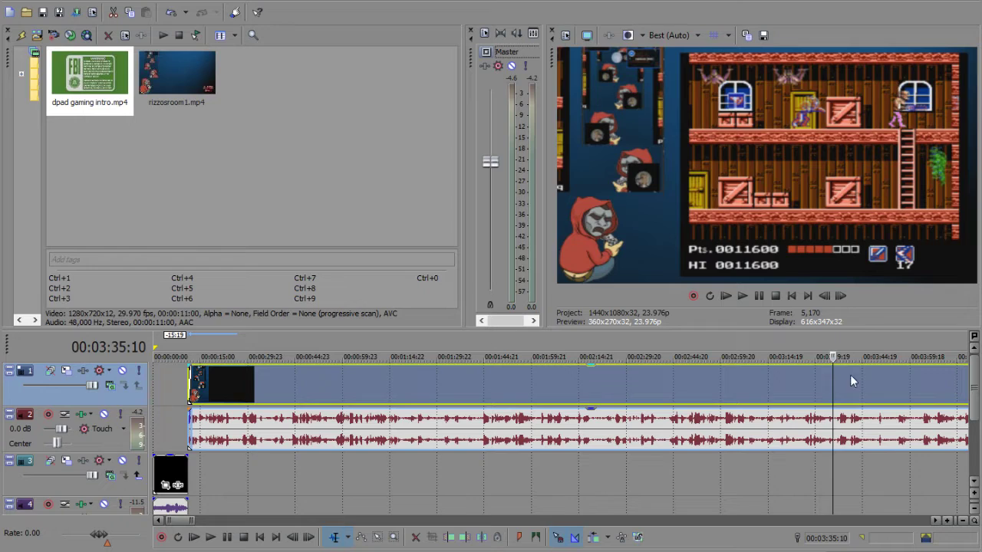
pyautogui.click(909, 378)
pyautogui.scroll(-2, 823, 510)
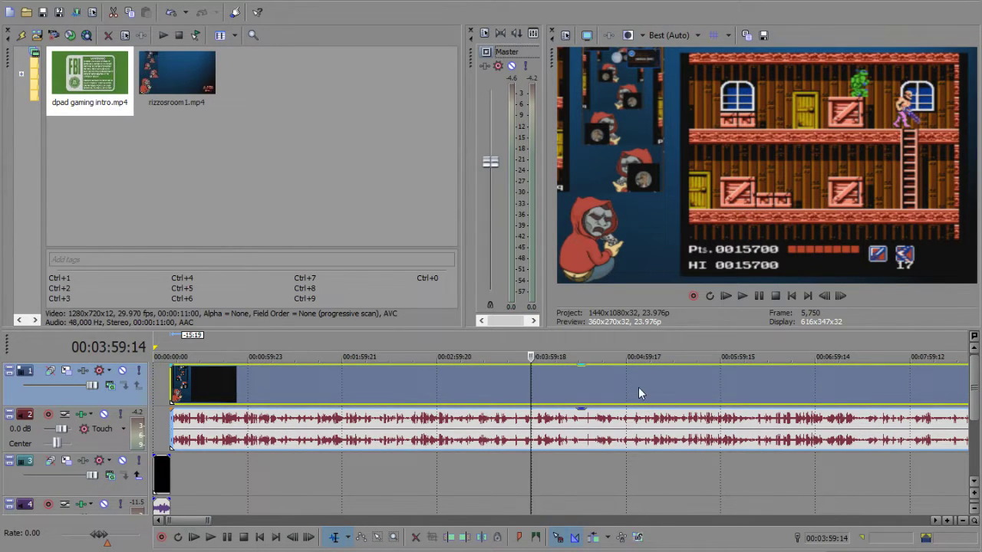
pyautogui.click(610, 388)
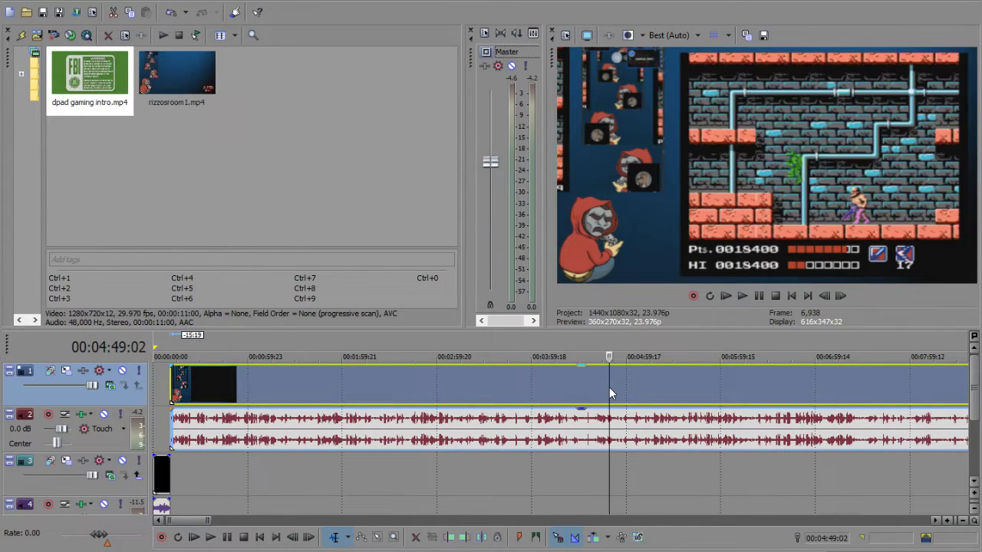
pyautogui.click(670, 382)
pyautogui.click(715, 385)
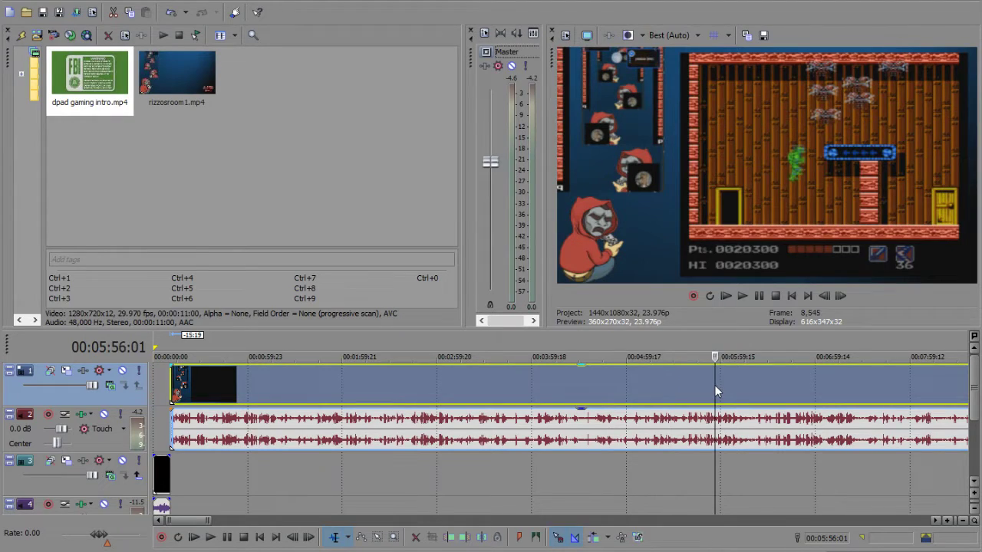
pyautogui.click(797, 386)
pyautogui.click(876, 387)
pyautogui.click(930, 386)
pyautogui.scroll(-1, 499, 406)
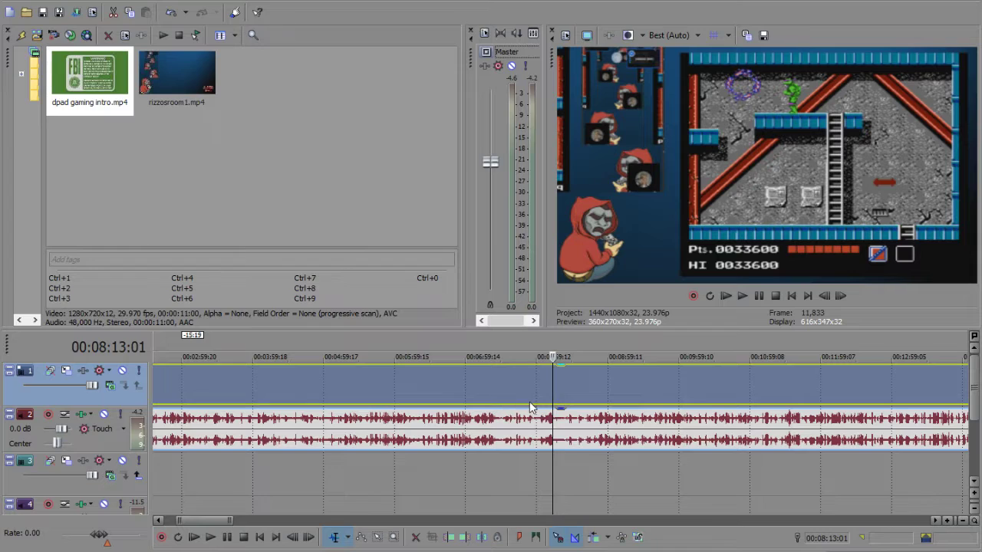
pyautogui.scroll(-3, 529, 407)
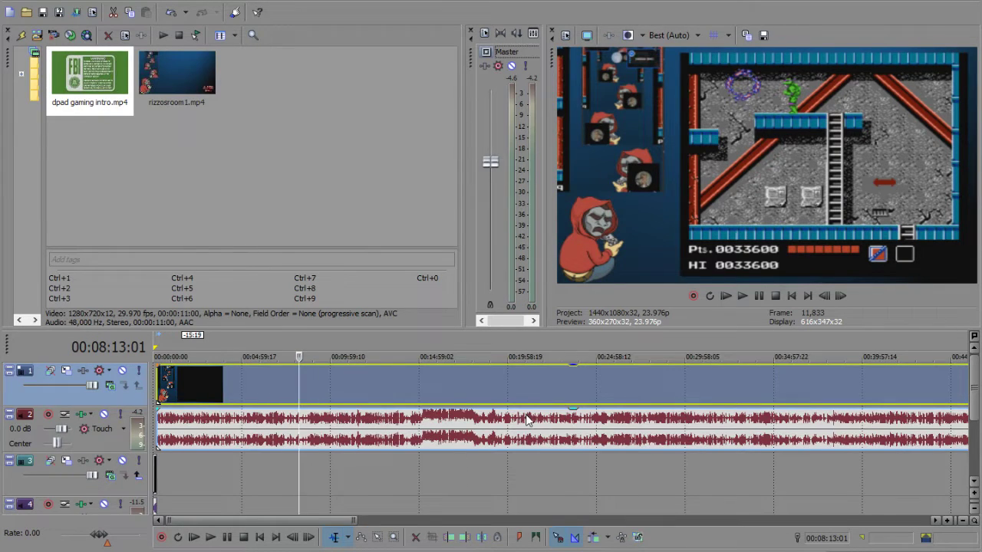
# - Examine the recording between about 00:11:35 and 00:14:26 to locate the game-over and continue screens, and briefly play that spot
pyautogui.click(358, 386)
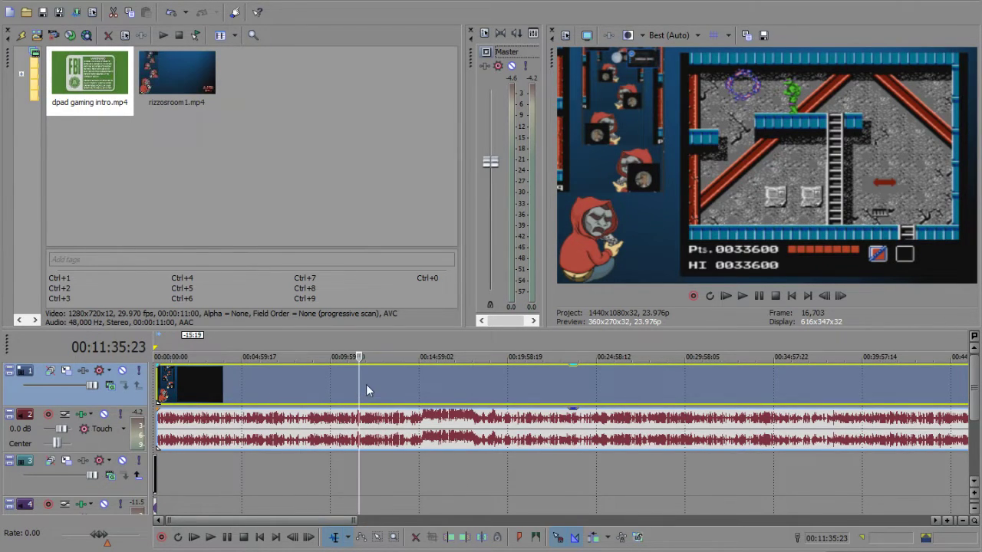
pyautogui.click(396, 388)
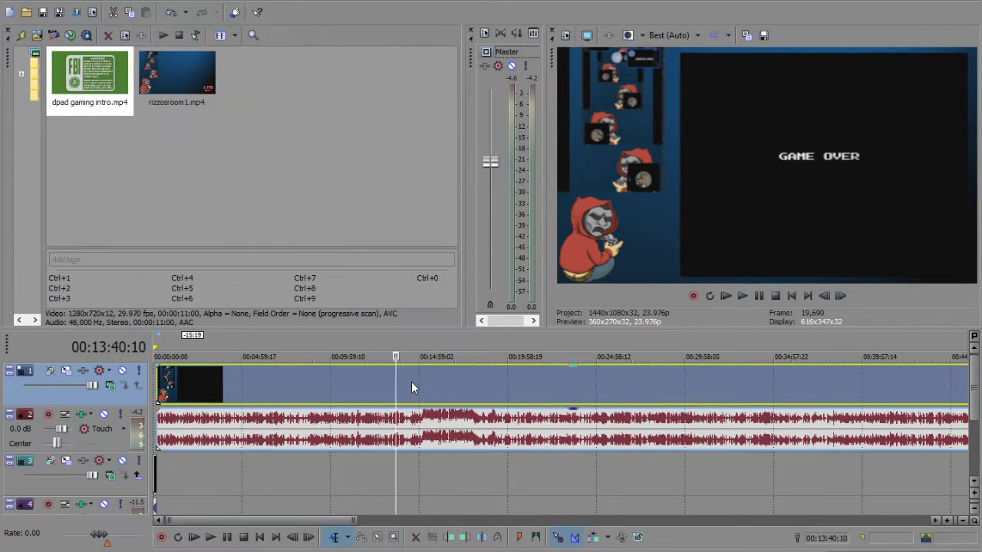
pyautogui.click(405, 381)
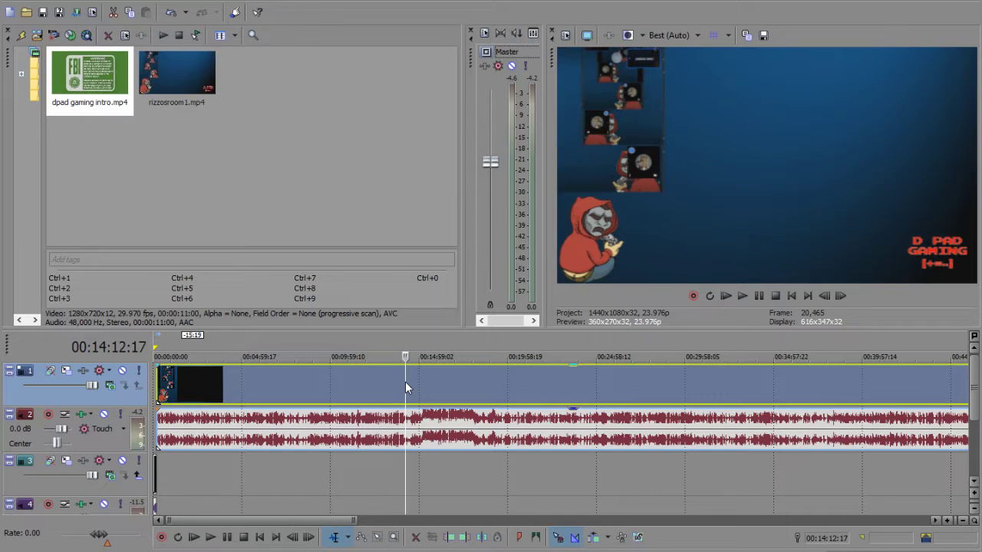
pyautogui.click(398, 386)
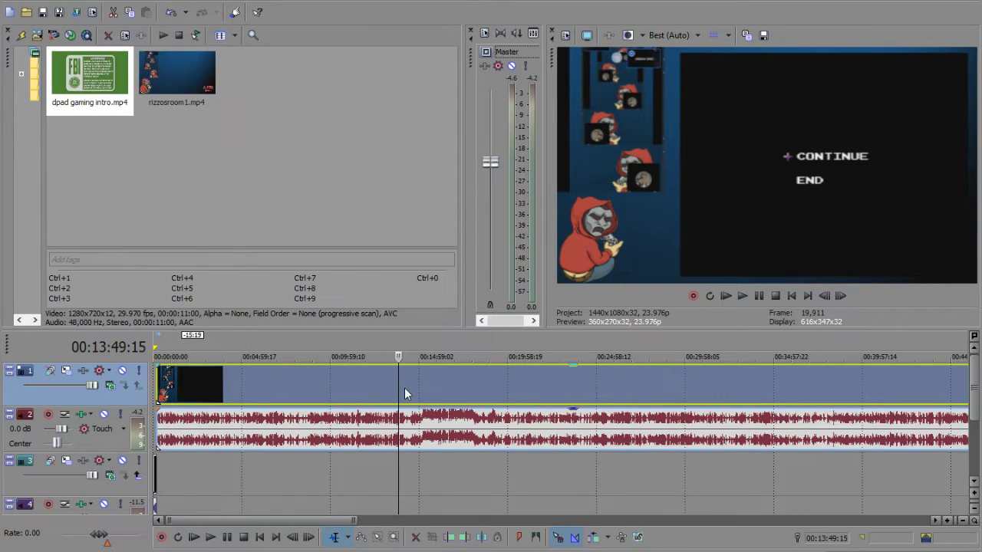
pyautogui.click(404, 387)
pyautogui.click(409, 388)
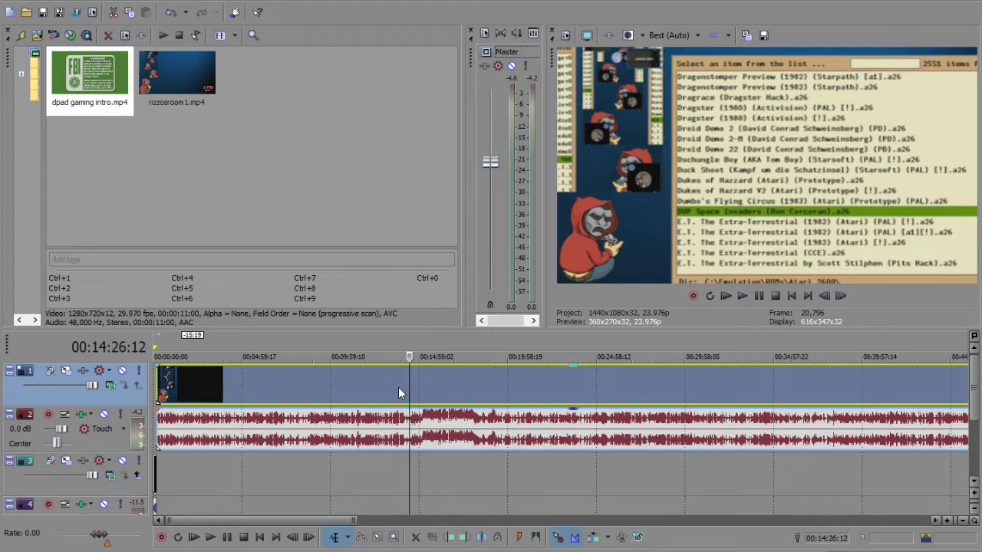
pyautogui.click(398, 393)
pyautogui.click(211, 538)
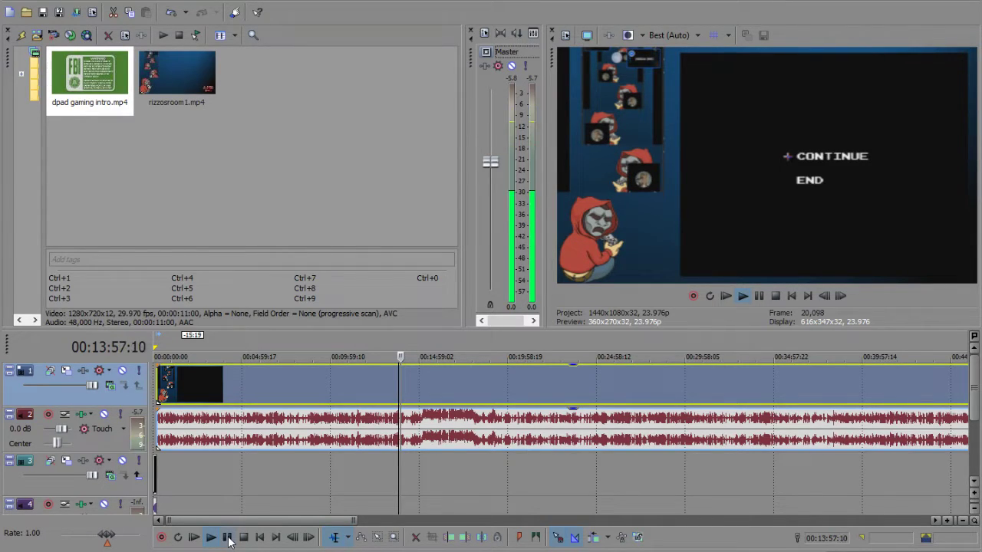
pyautogui.click(227, 538)
# - Play from about 00:13:24 to the continue screen, split the recording at 00:13:51:17, and delete everything after the cut
pyautogui.click(391, 388)
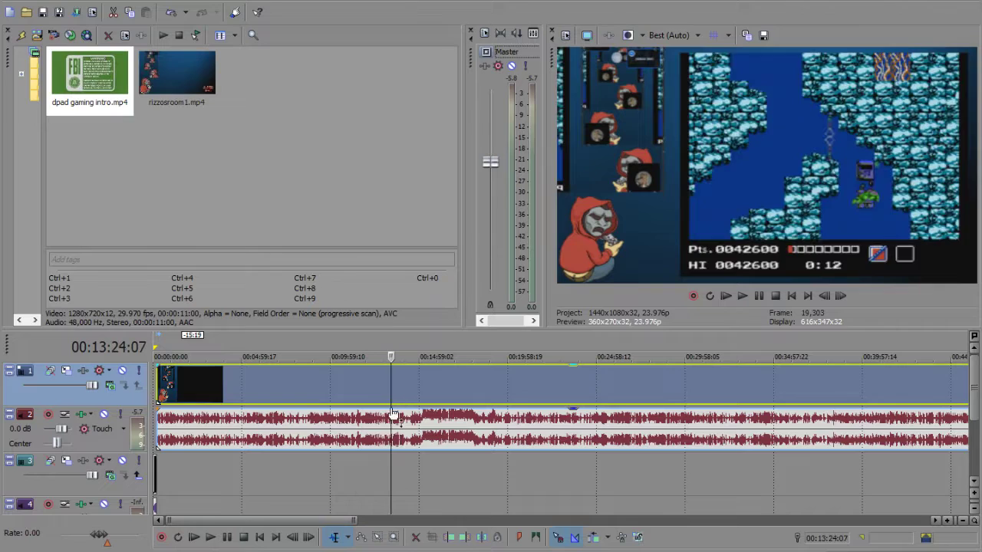
pyautogui.click(212, 539)
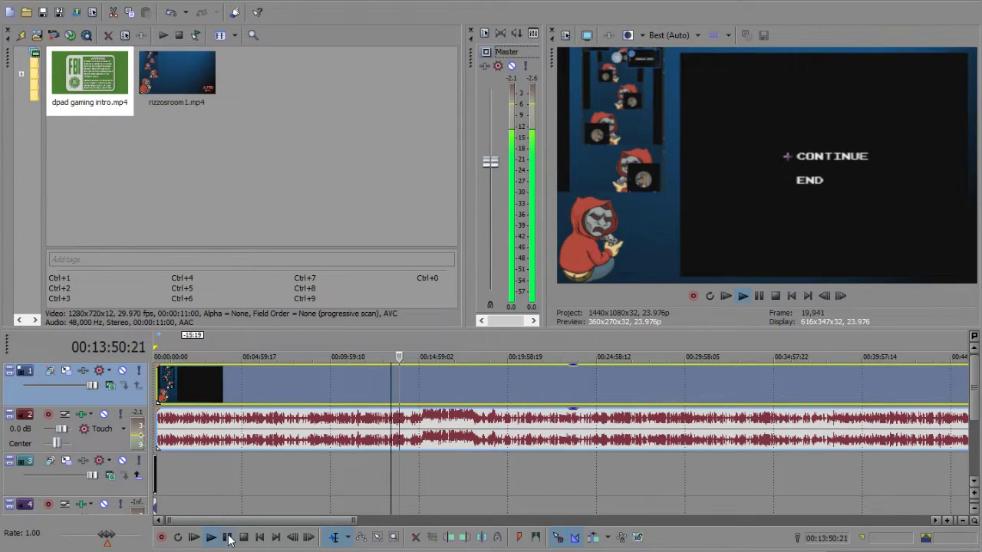
pyautogui.click(228, 539)
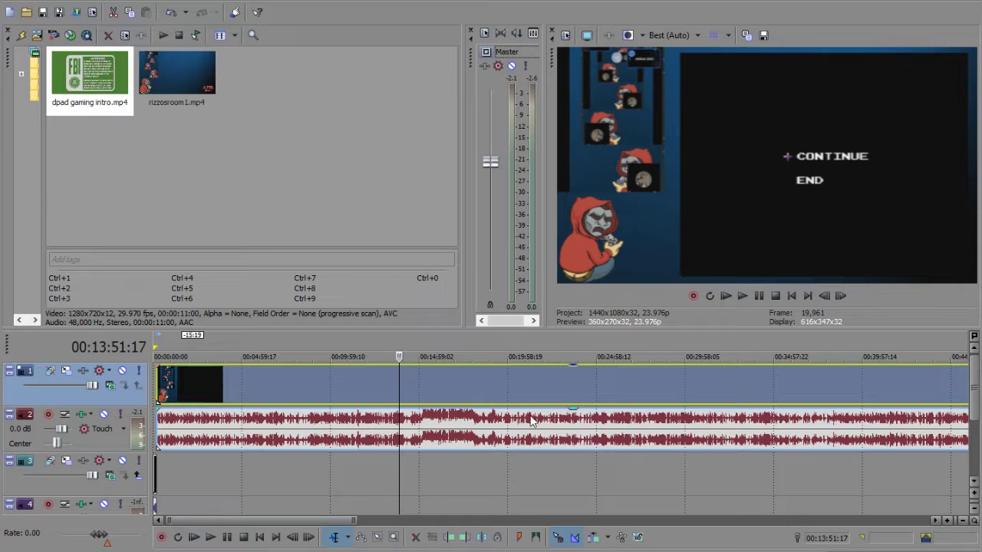
pyautogui.hotkey('ctrl', 'z')
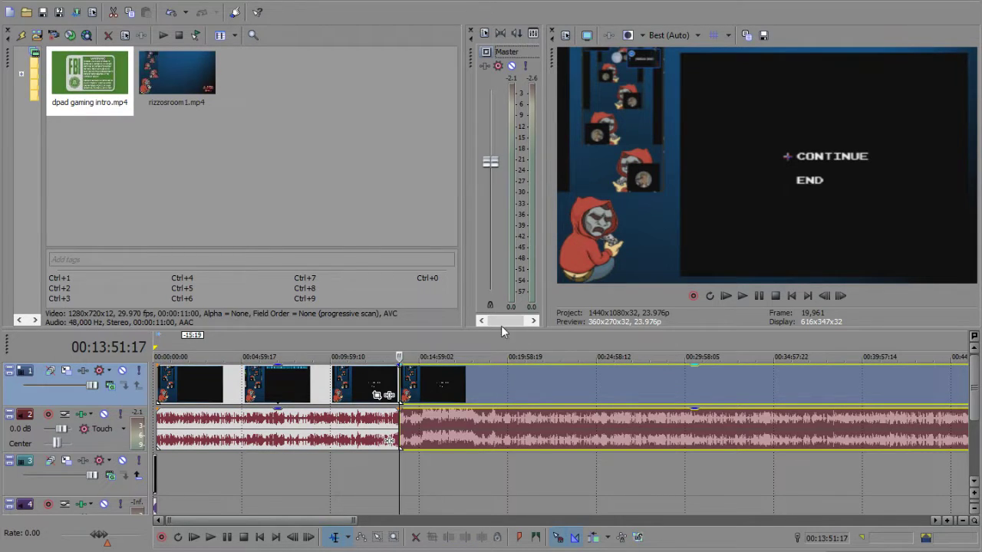
pyautogui.press('Delete')
# - Add a fade-out of about two seconds to the end of both the recording's video and its audio
pyautogui.scroll(6, 437, 385)
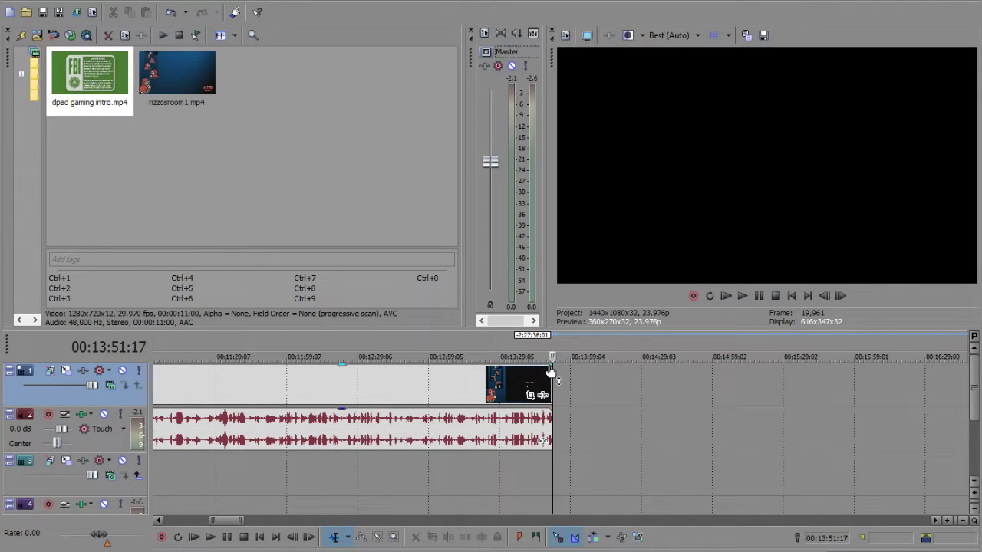
pyautogui.moveTo(549, 365); pyautogui.dragTo(546, 366)
pyautogui.scroll(5, 536, 376)
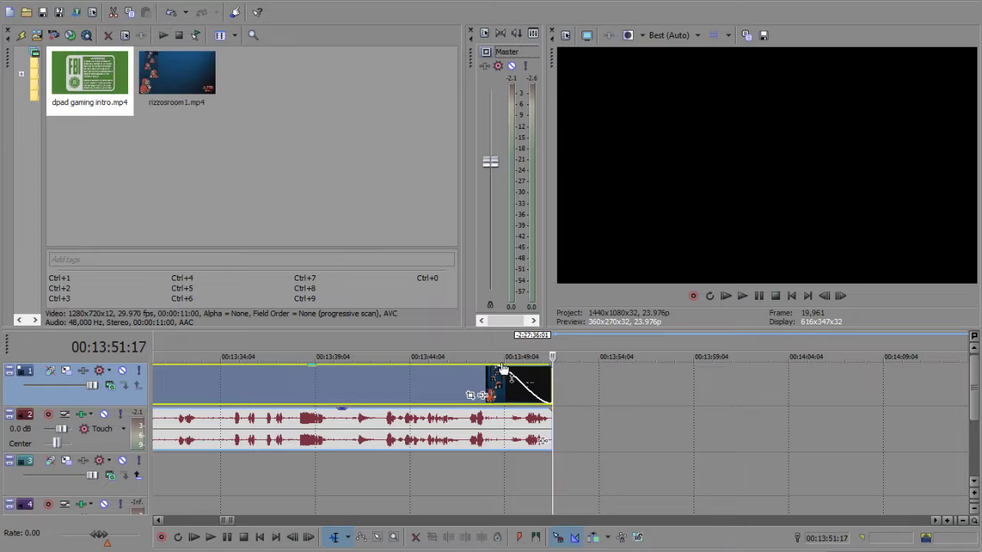
pyautogui.moveTo(504, 371); pyautogui.dragTo(513, 361)
pyautogui.click(544, 408)
pyautogui.moveTo(544, 408); pyautogui.dragTo(511, 399)
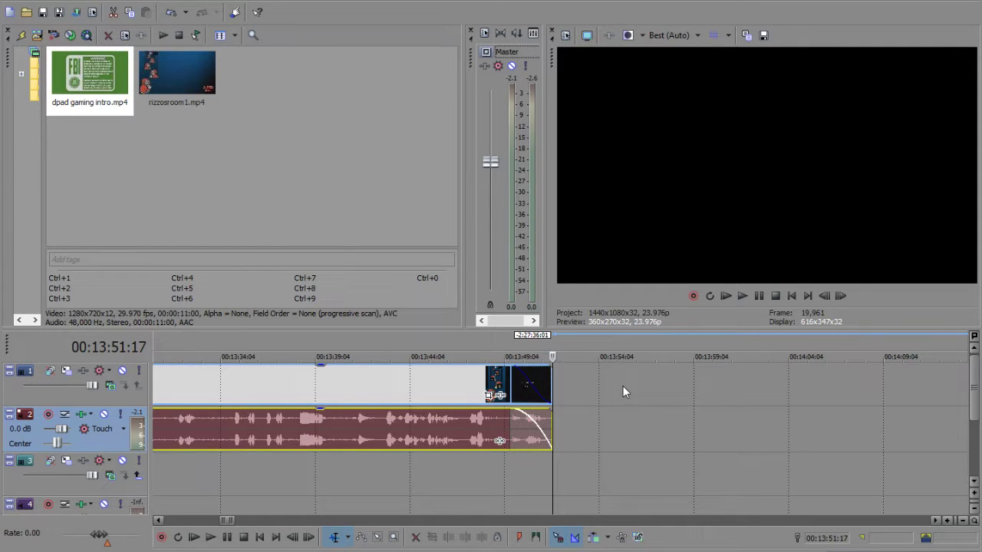
pyautogui.scroll(-5, 623, 385)
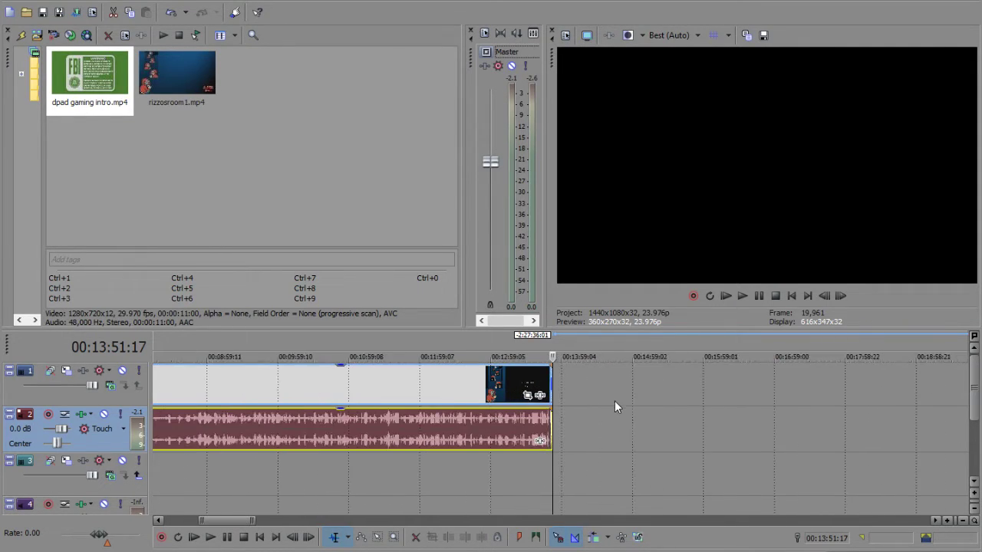
pyautogui.scroll(-3, 616, 402)
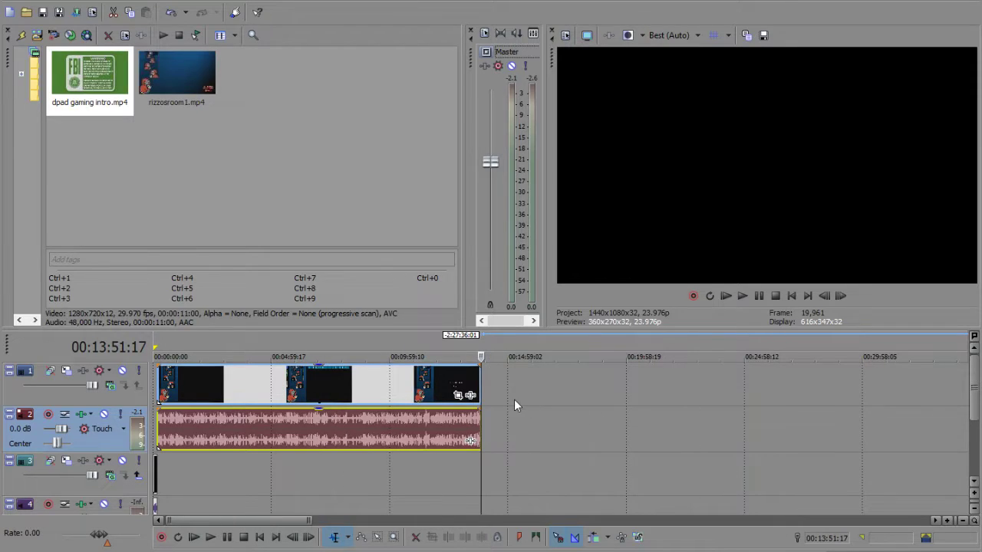
pyautogui.scroll(2, 520, 370)
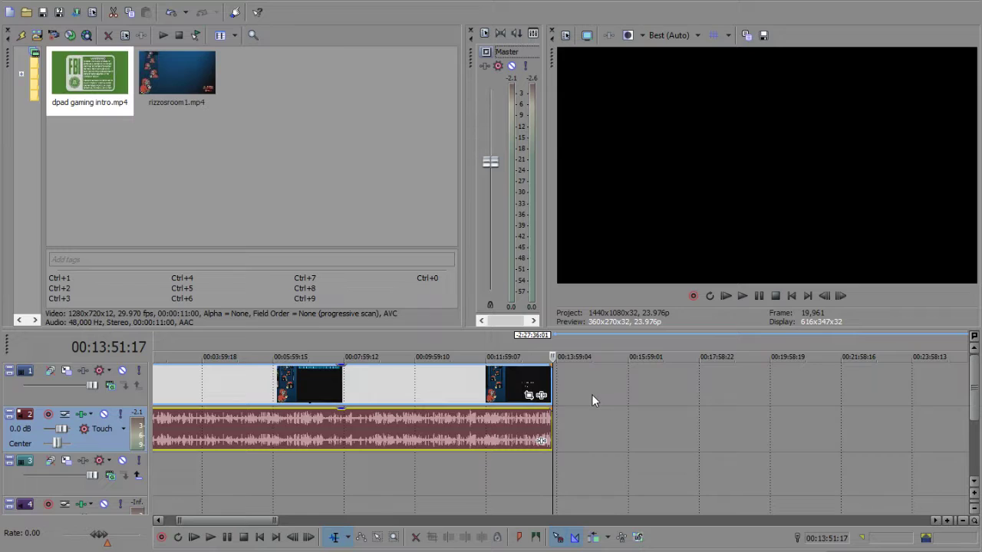
pyautogui.scroll(8, 591, 394)
pyautogui.scroll(-10, 606, 417)
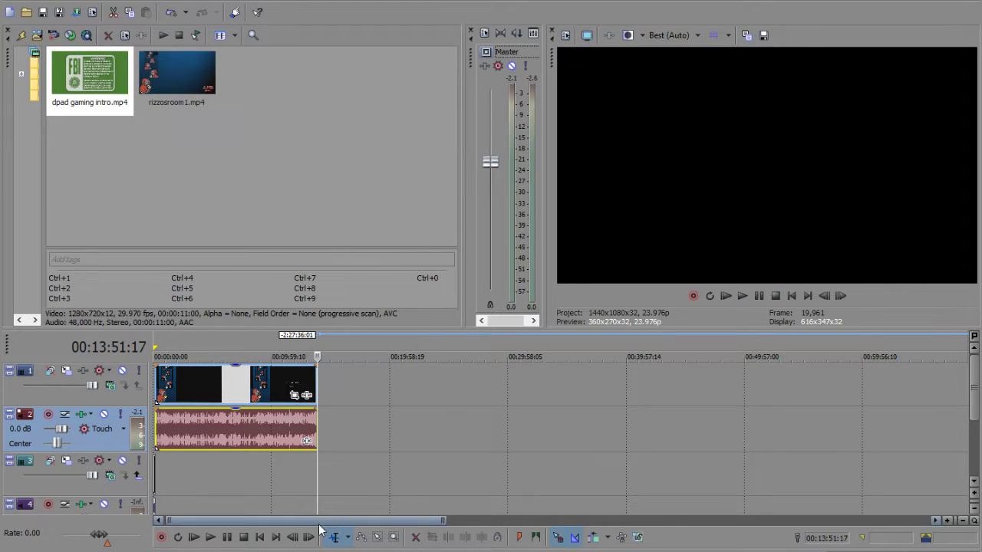
pyautogui.moveTo(322, 524)
pyautogui.mouseDown()
pyautogui.moveTo(344, 528)
pyautogui.moveTo(322, 528)
pyautogui.mouseUp()
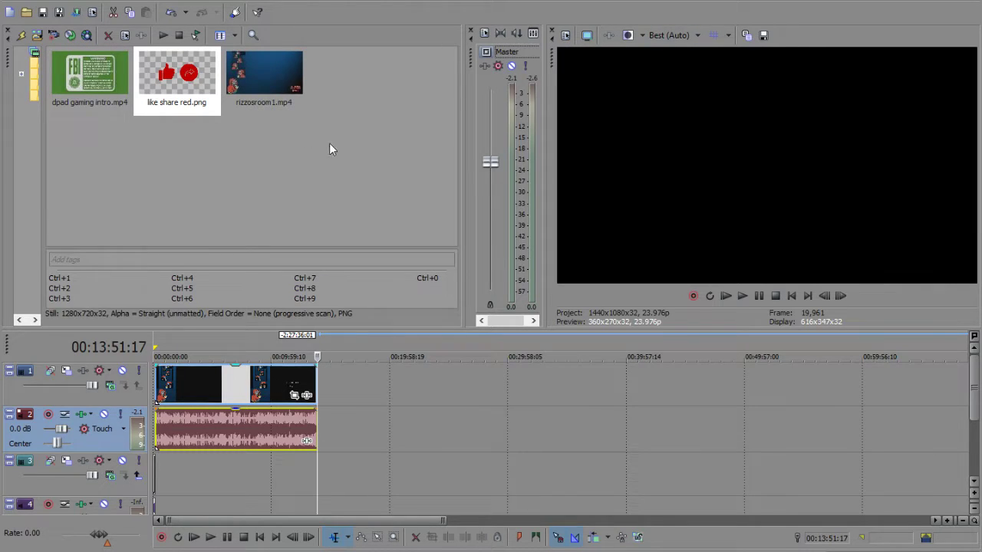
# - Place like share red.png on track 1, extend it to about 30 seconds, and align its start with the recording's end
pyautogui.click(318, 171)
pyautogui.moveTo(162, 69); pyautogui.dragTo(322, 381)
pyautogui.scroll(5, 347, 372)
pyautogui.scroll(5, 488, 372)
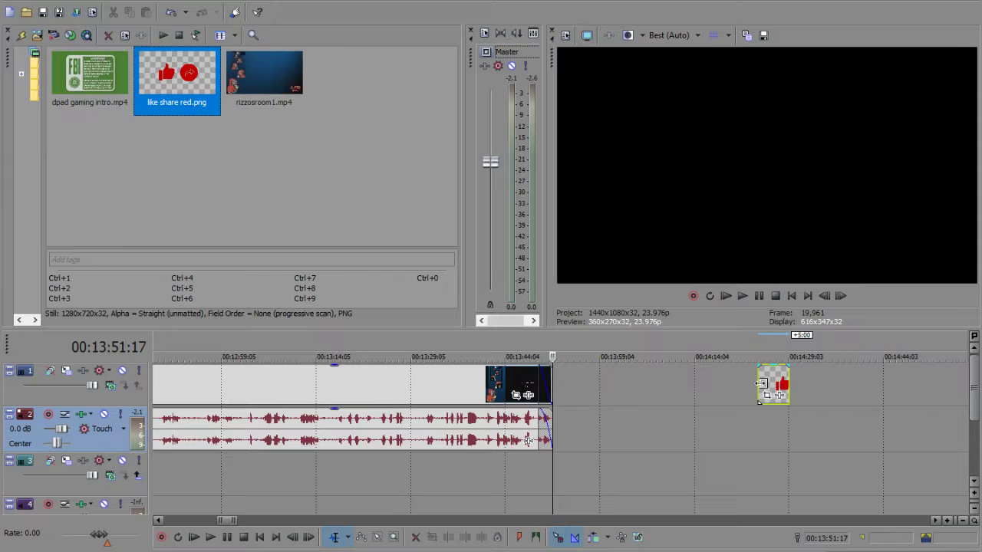
pyautogui.moveTo(760, 383); pyautogui.dragTo(597, 394)
pyautogui.moveTo(688, 384); pyautogui.dragTo(641, 383)
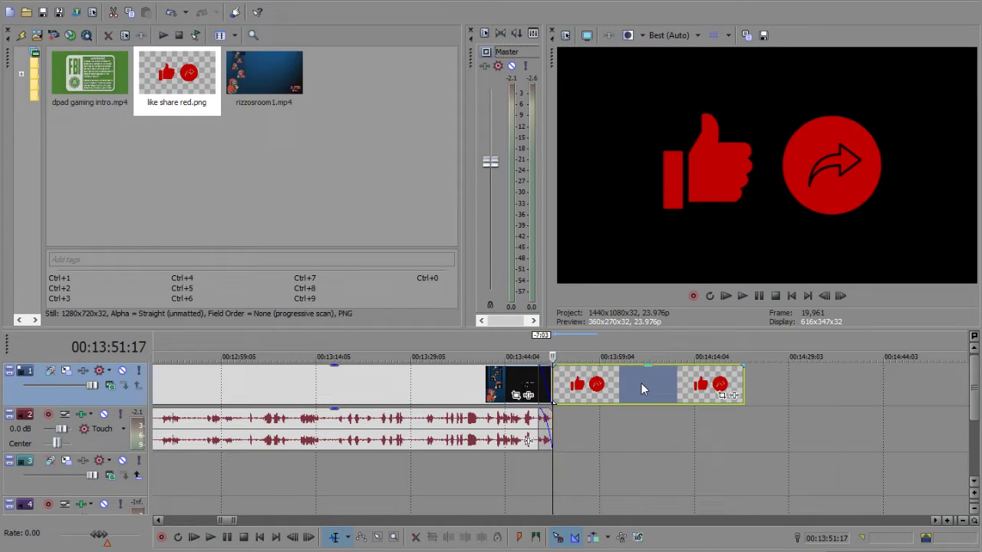
# - Add a short fade-in of under one second to the start of the like share red.png image
pyautogui.scroll(5, 641, 382)
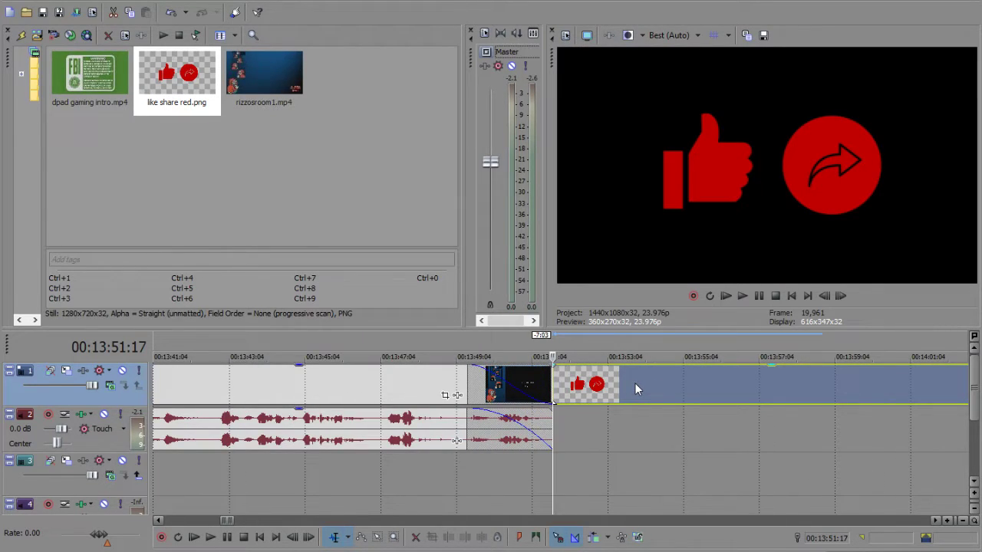
pyautogui.scroll(-2, 635, 383)
pyautogui.scroll(-2, 653, 382)
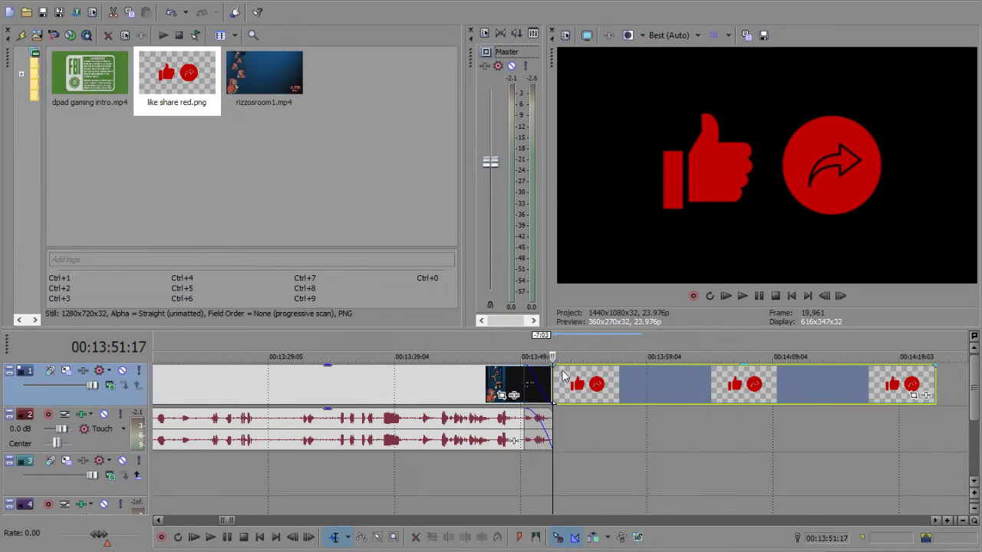
pyautogui.moveTo(554, 365); pyautogui.dragTo(562, 365)
# - Trim the end of the like share red.png image to about 00:14:09 and add a fade-out of about one second
pyautogui.click(937, 521)
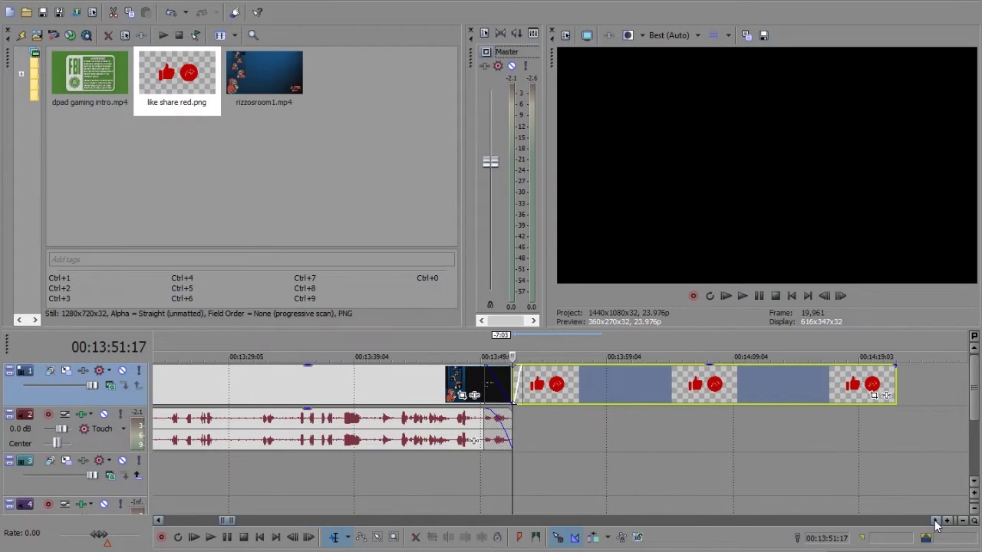
pyautogui.click(936, 520)
pyautogui.moveTo(854, 380); pyautogui.dragTo(692, 376)
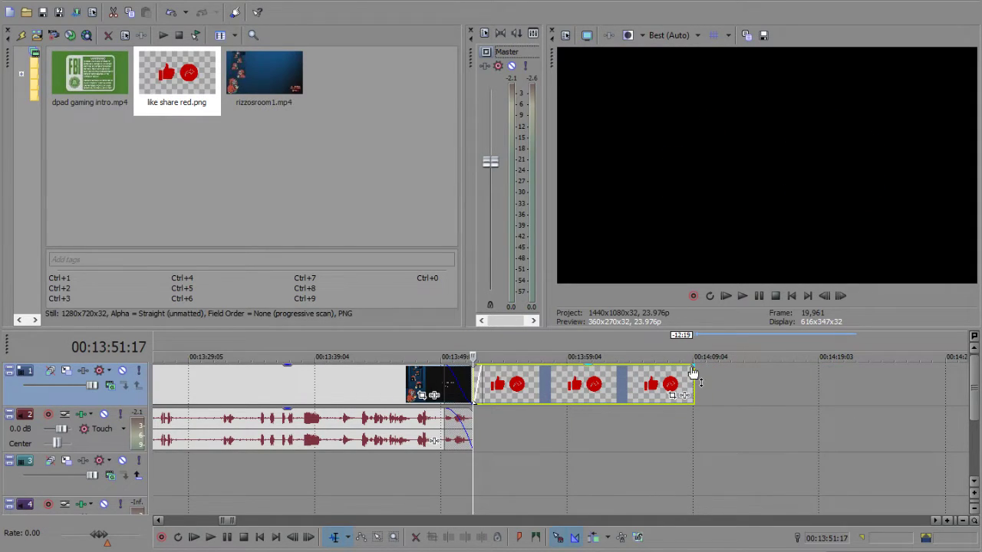
pyautogui.moveTo(693, 361); pyautogui.dragTo(684, 363)
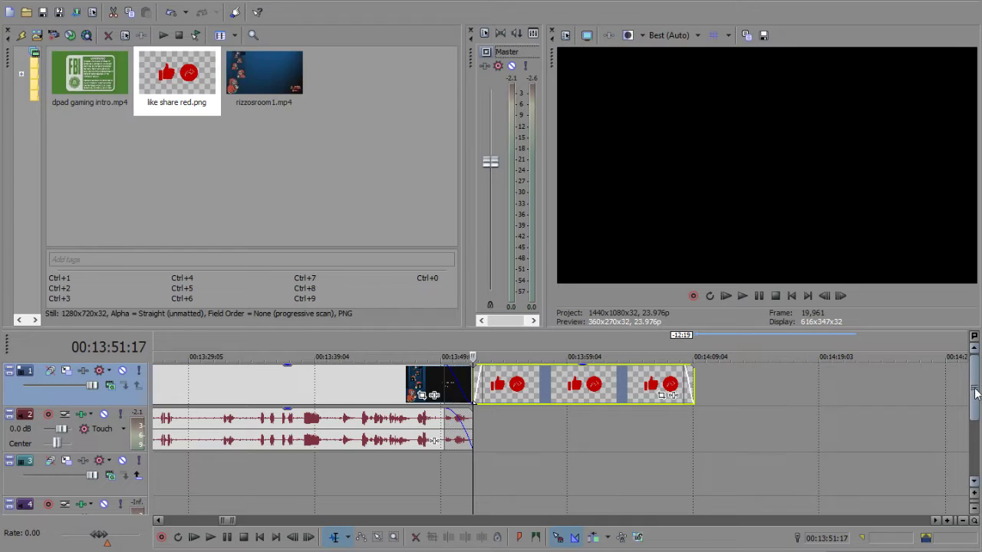
# - Mark a loop region over the timeline from about 00:00:11:00 to the end of the like share red.png image at 00:14:09:07
pyautogui.moveTo(975, 394); pyautogui.dragTo(979, 443)
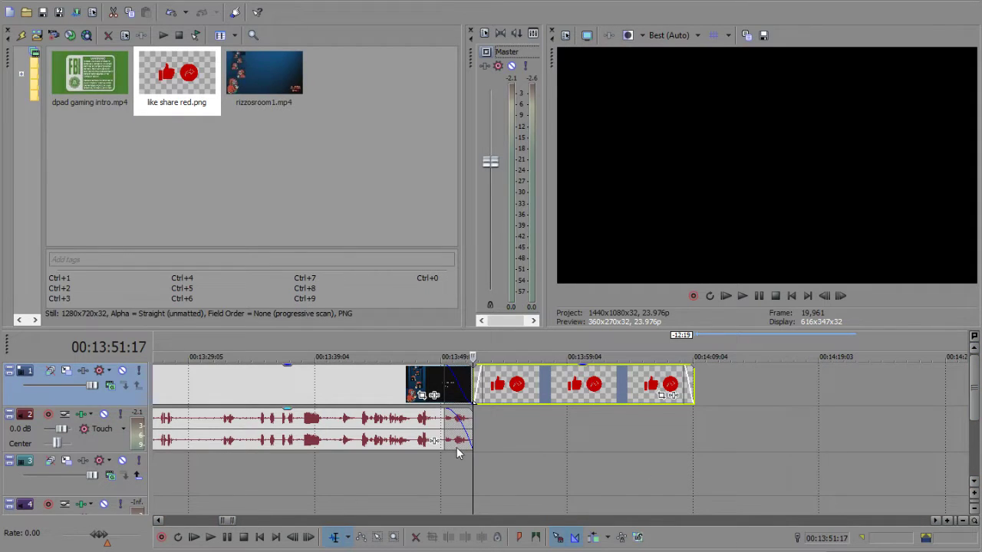
pyautogui.scroll(-6, 458, 446)
pyautogui.scroll(-4, 625, 464)
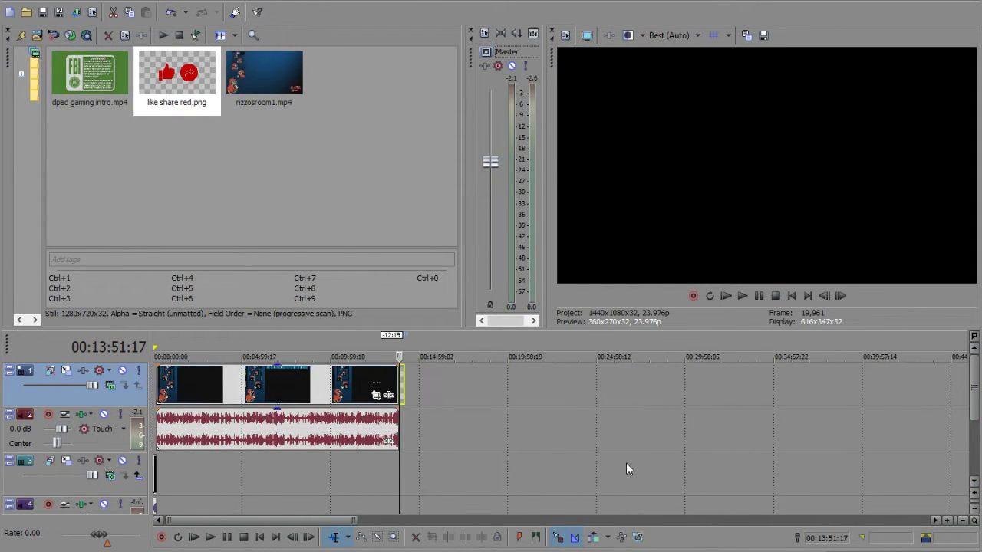
pyautogui.scroll(2, 603, 460)
pyautogui.scroll(1, 601, 460)
pyautogui.scroll(-1, 602, 460)
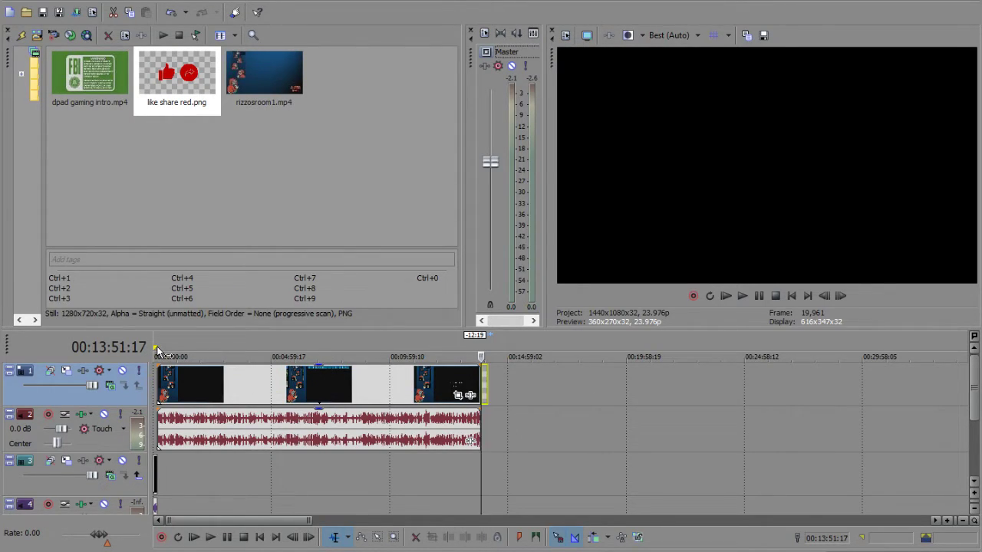
pyautogui.moveTo(158, 345); pyautogui.dragTo(489, 336)
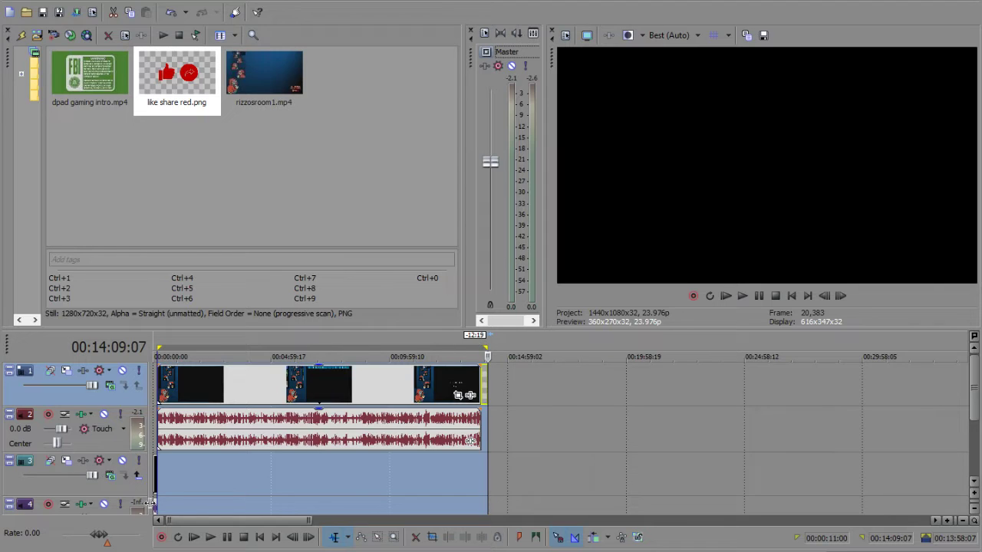
# - Return the cursor to the project's start and extend the loop region's start back to 00:00:00:00 to include the intro
pyautogui.click(259, 536)
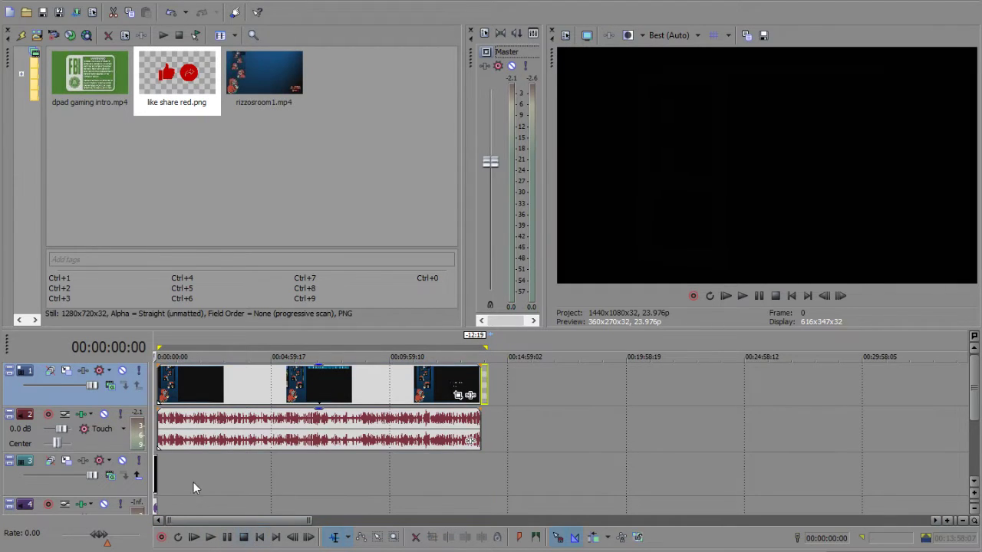
pyautogui.scroll(5, 193, 486)
pyautogui.scroll(3, 172, 394)
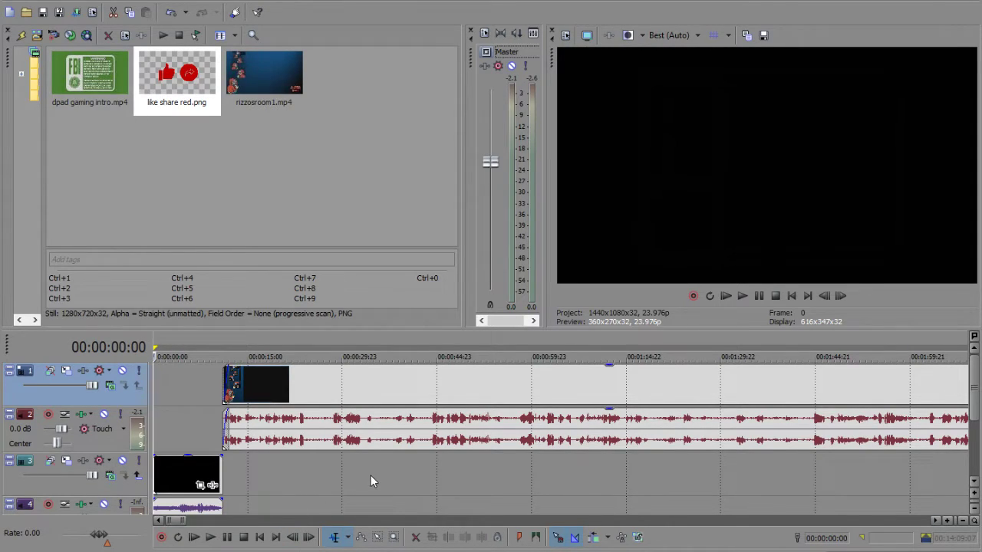
pyautogui.scroll(-8, 372, 480)
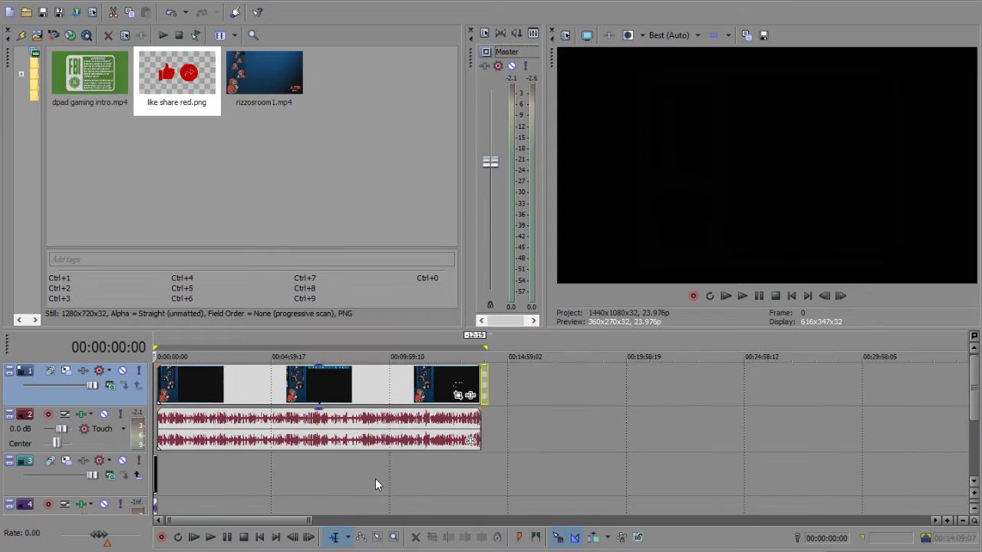